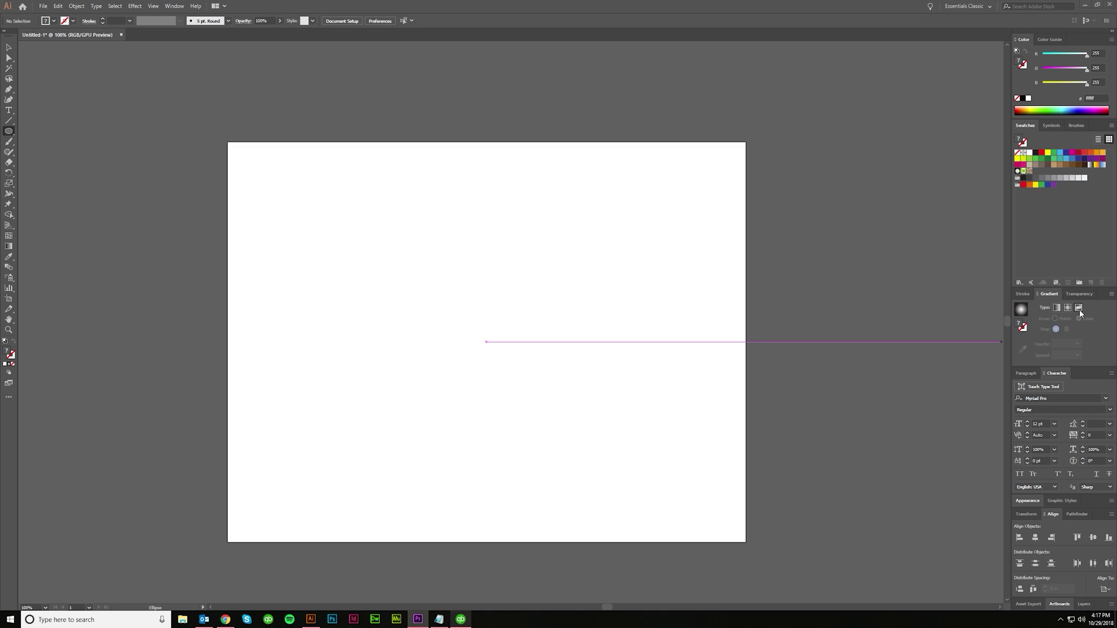
Draw a large Shift-constrained circle with the Ellipse tool and give it a Freeform Gradient fill
{"action": "left_click", "coordinate": [174, 6]}
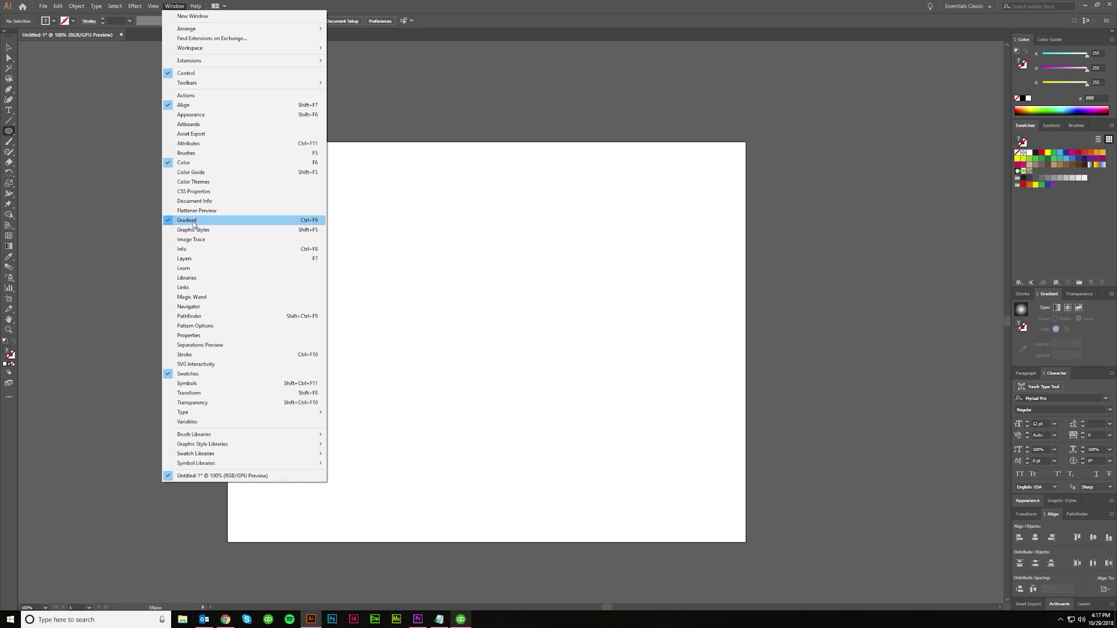
{"action": "left_click", "coordinate": [1082, 300]}
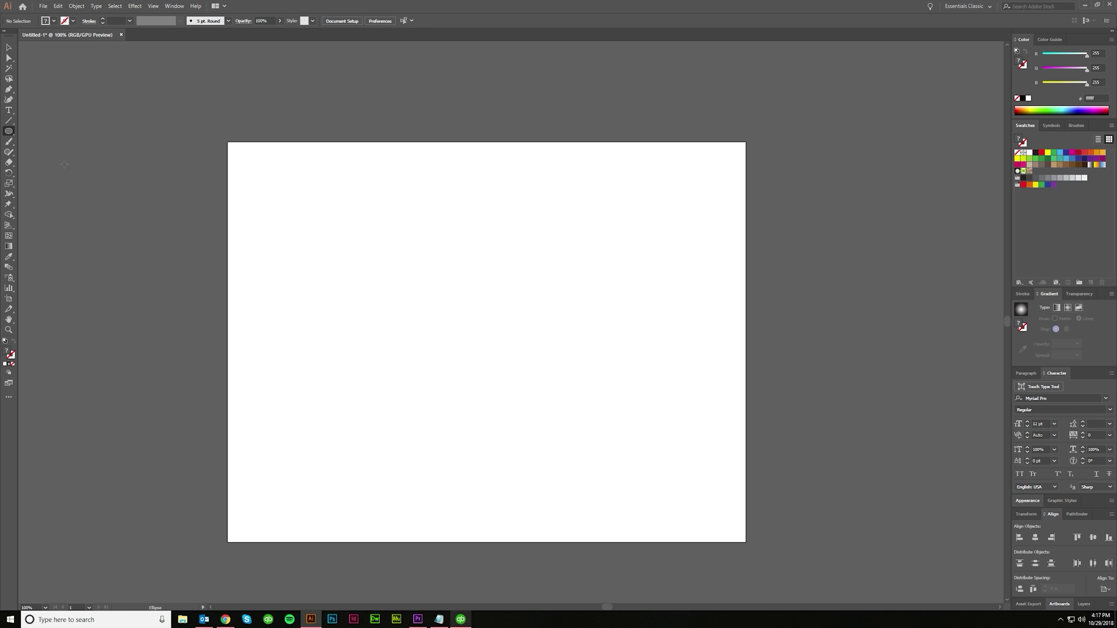
{"action": "left_click_drag", "start_coordinate": [327, 189], "coordinate": [651, 486]}
{"action": "key", "text": "v"}
{"action": "left_click_drag", "start_coordinate": [528, 408], "coordinate": [523, 399]}
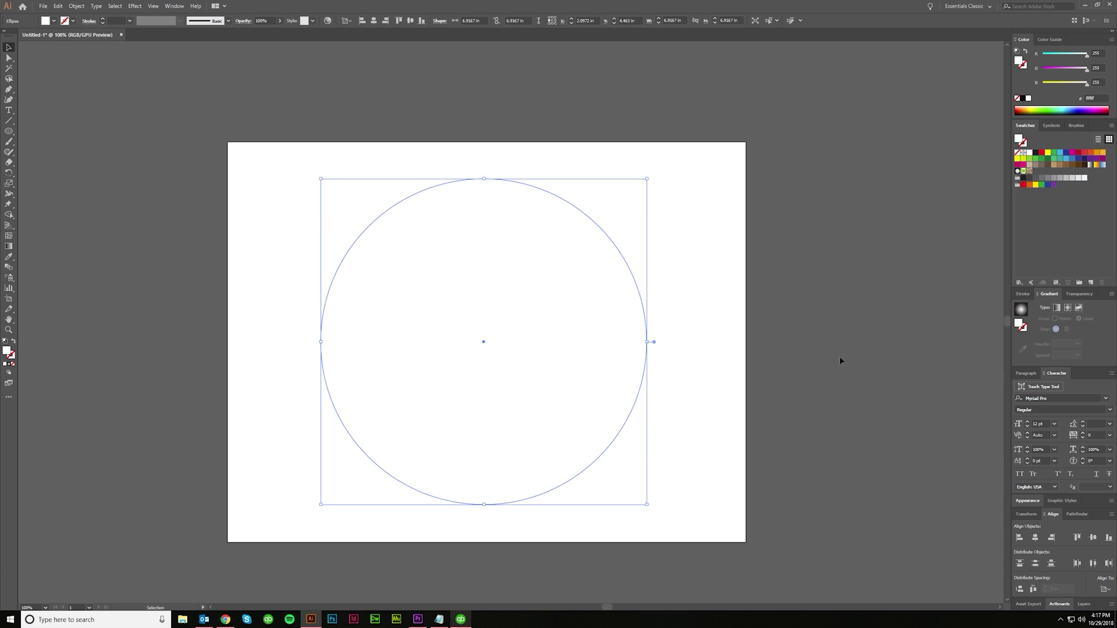
{"action": "left_click", "coordinate": [1078, 309]}
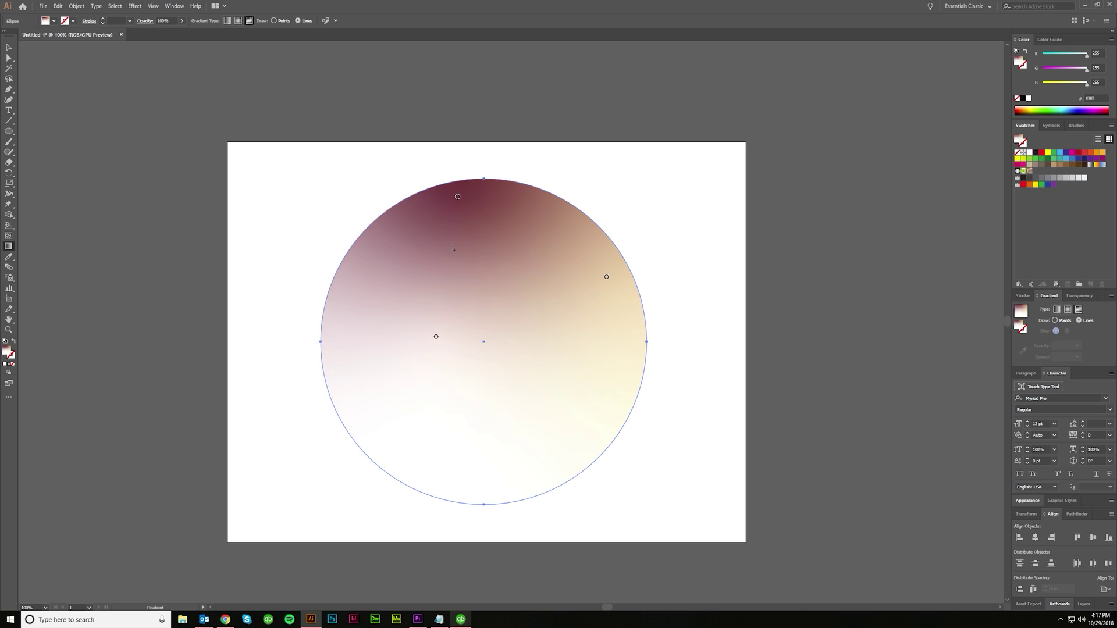
Make the left gradient stop red and the upper-right stop pure blue, moving it lower
{"action": "left_click", "coordinate": [435, 336]}
{"action": "left_click_drag", "start_coordinate": [1082, 73], "coordinate": [1042, 83]}
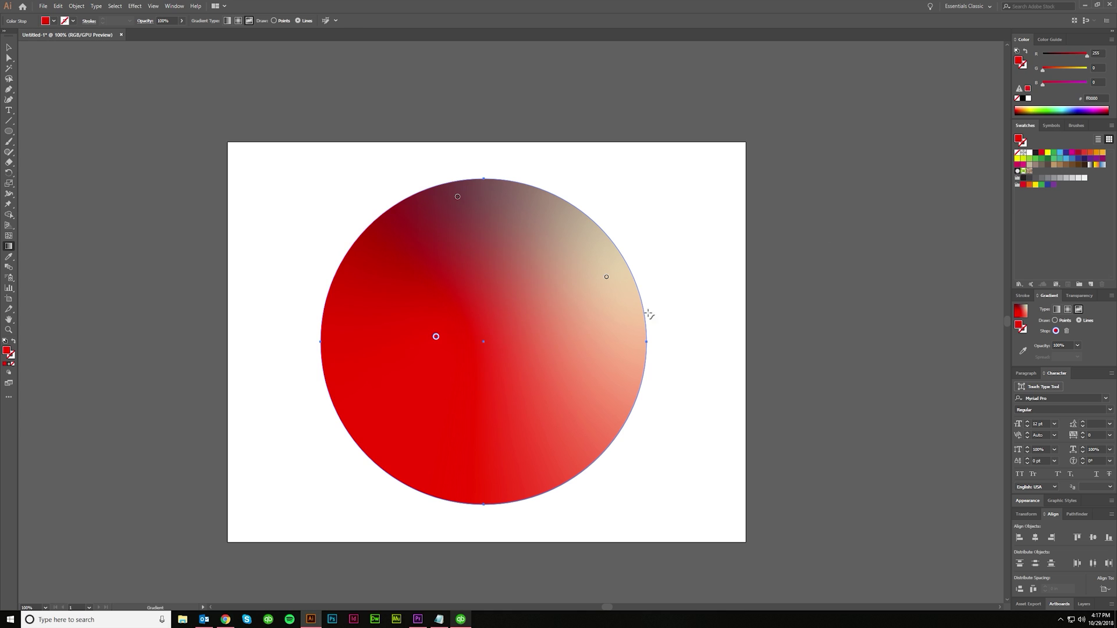
{"action": "left_click", "coordinate": [606, 279]}
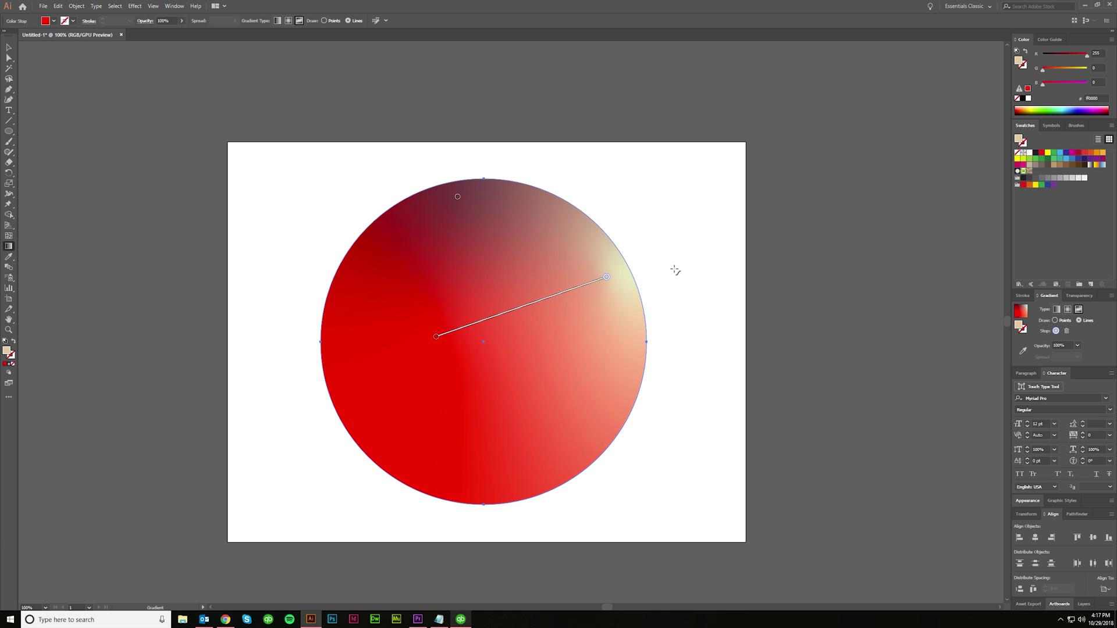
{"action": "key", "text": "v"}
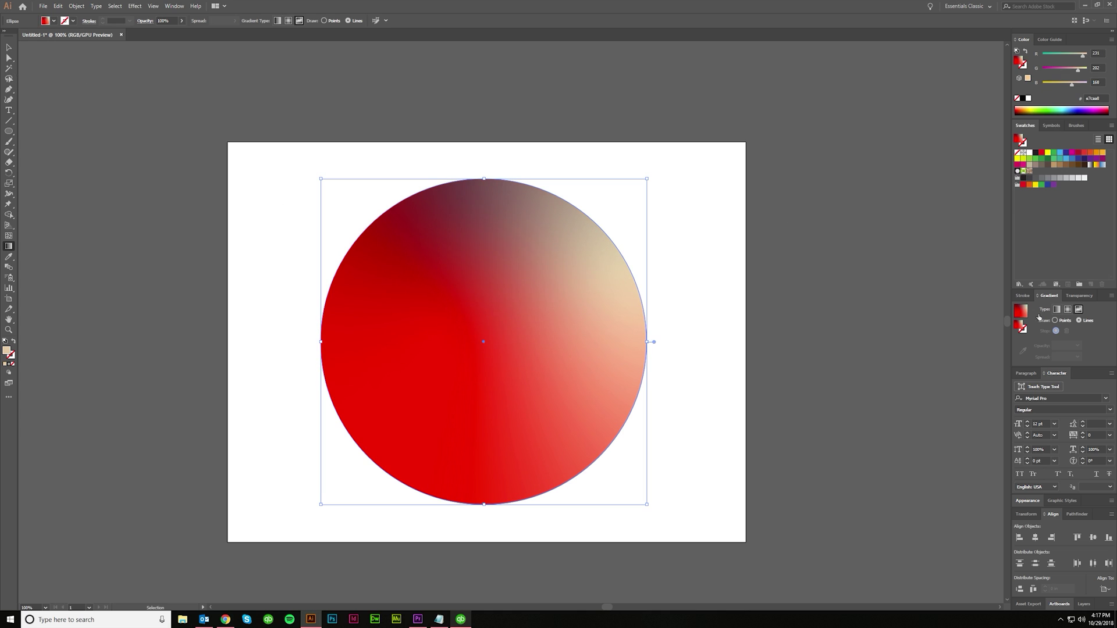
{"action": "key", "text": "g"}
{"action": "left_click", "coordinate": [606, 277]}
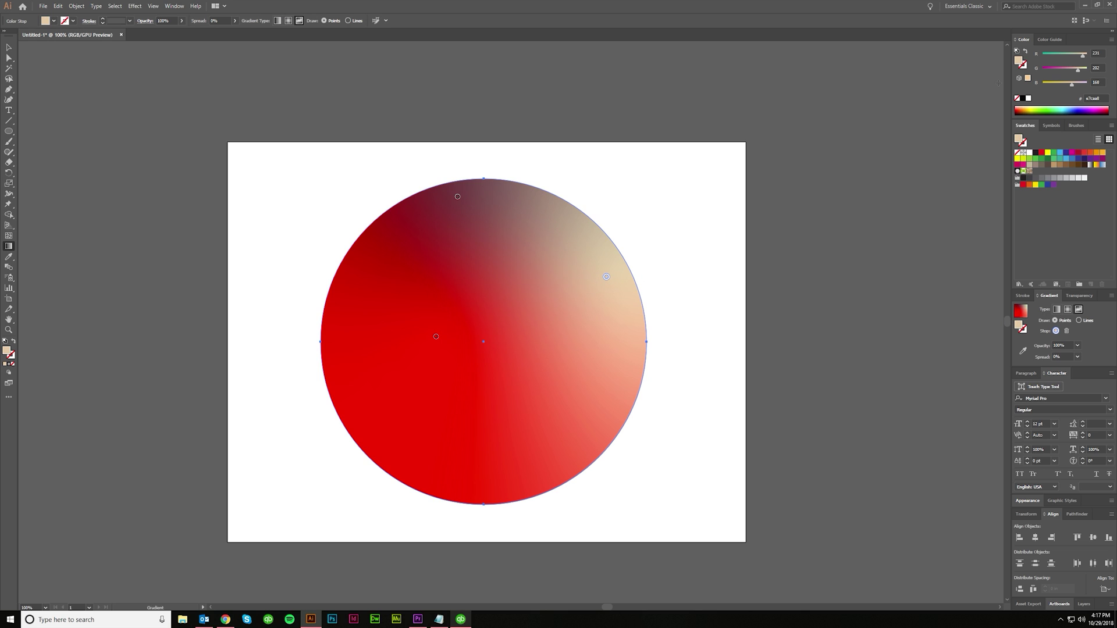
{"action": "left_click_drag", "start_coordinate": [1071, 83], "coordinate": [1046, 65]}
{"action": "left_click", "coordinate": [1042, 54]}
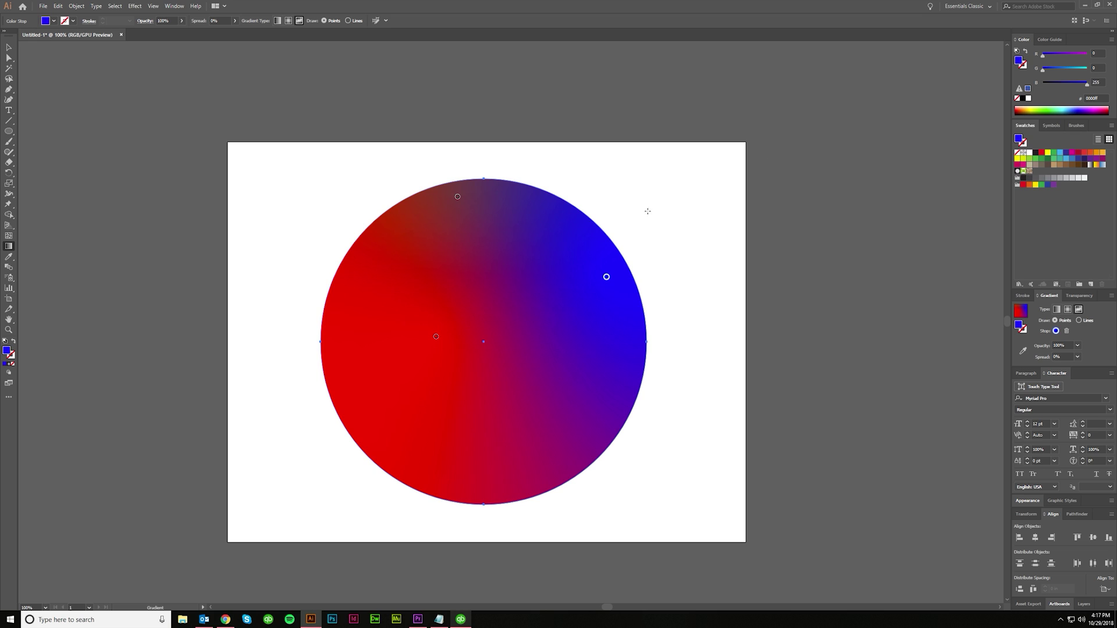
{"action": "left_click_drag", "start_coordinate": [606, 280], "coordinate": [599, 317]}
Set the top stop to pure green and drag the red and blue stops further down
{"action": "left_click", "coordinate": [458, 196]}
{"action": "left_click_drag", "start_coordinate": [1054, 71], "coordinate": [1087, 69]}
{"action": "left_click", "coordinate": [1042, 83]}
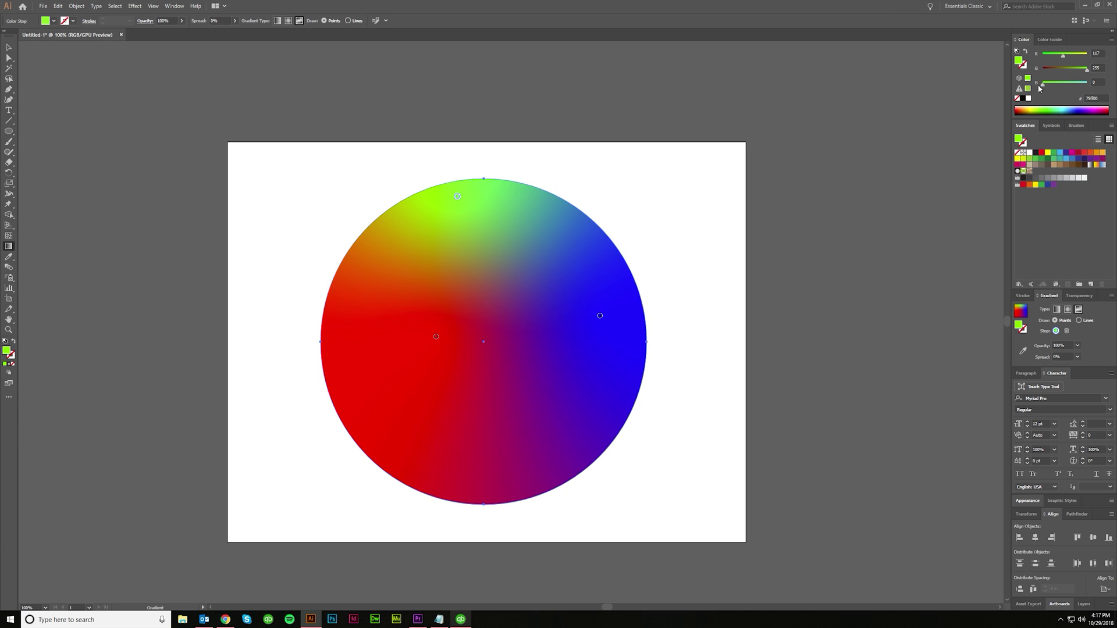
{"action": "left_click", "coordinate": [1042, 54]}
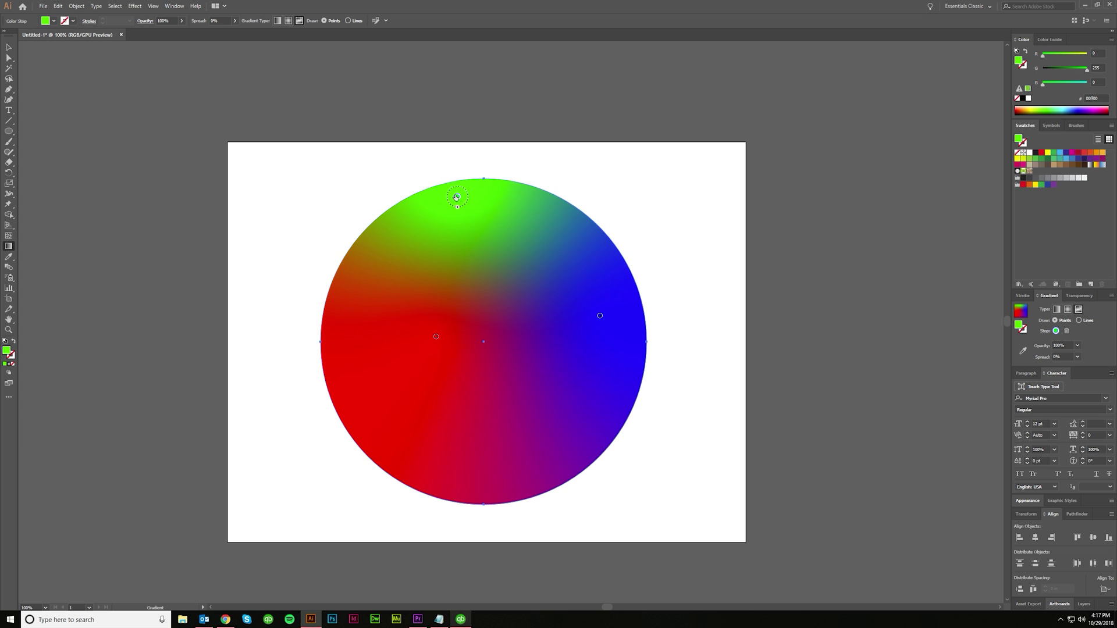
{"action": "left_click_drag", "start_coordinate": [436, 338], "coordinate": [436, 374]}
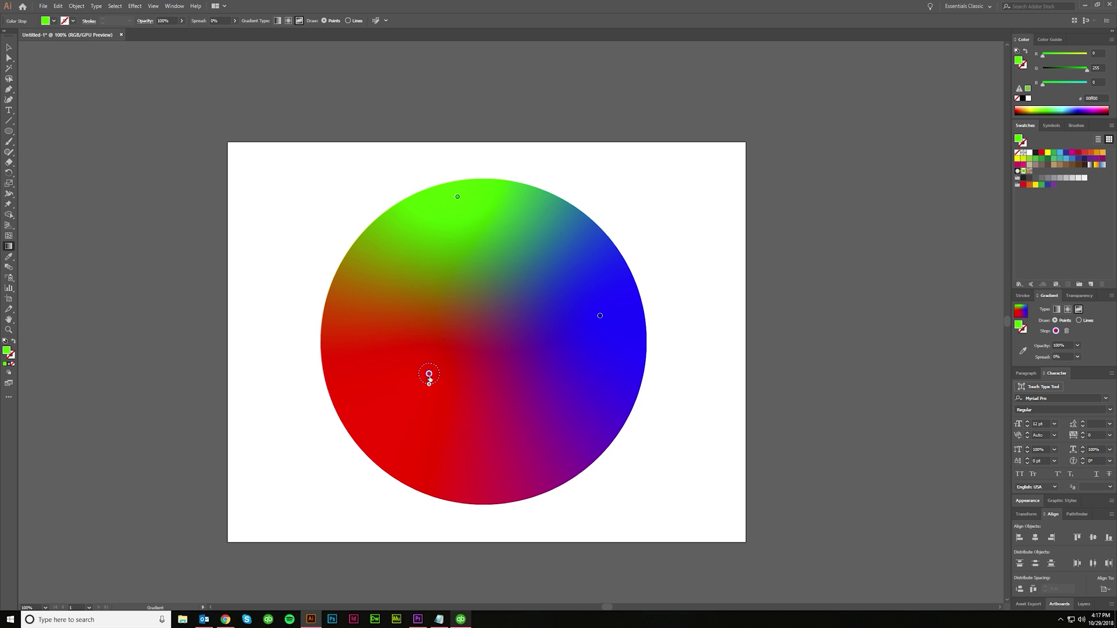
{"action": "left_click_drag", "start_coordinate": [600, 317], "coordinate": [598, 349]}
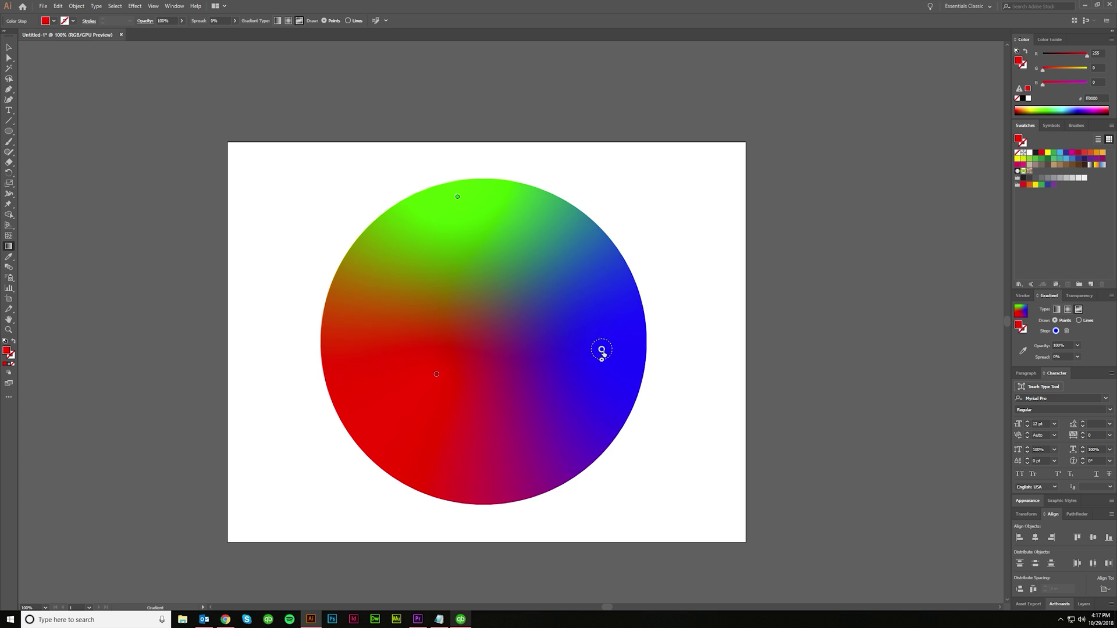
Exit gradient editing, deselect, then reselect the gradient-filled circle
{"action": "left_click", "coordinate": [10, 45]}
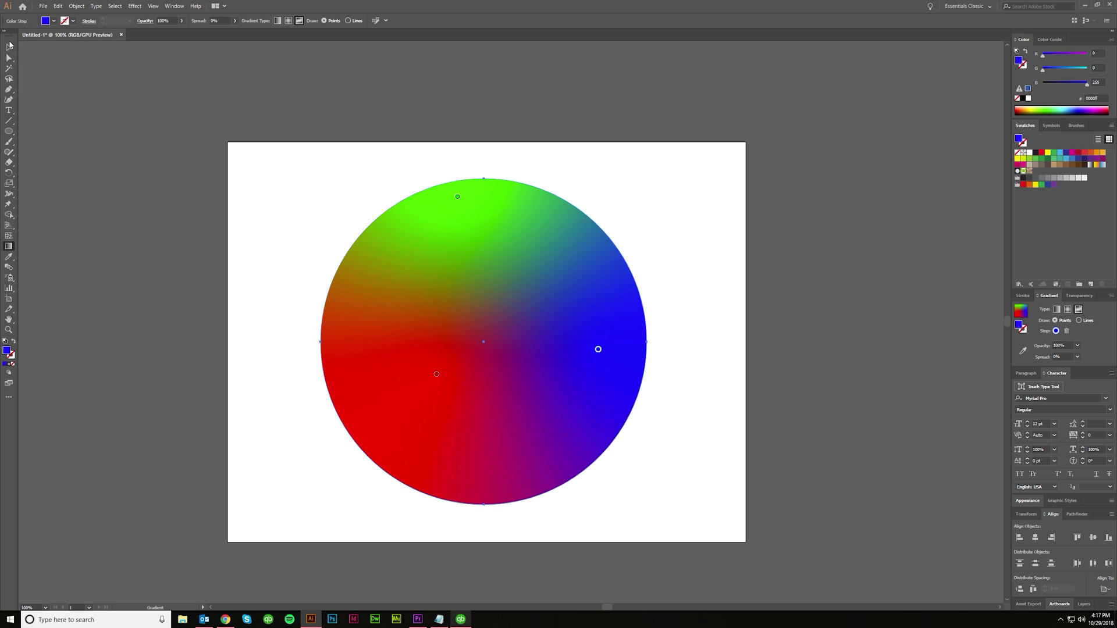
{"action": "left_click", "coordinate": [10, 46]}
{"action": "left_click", "coordinate": [743, 279]}
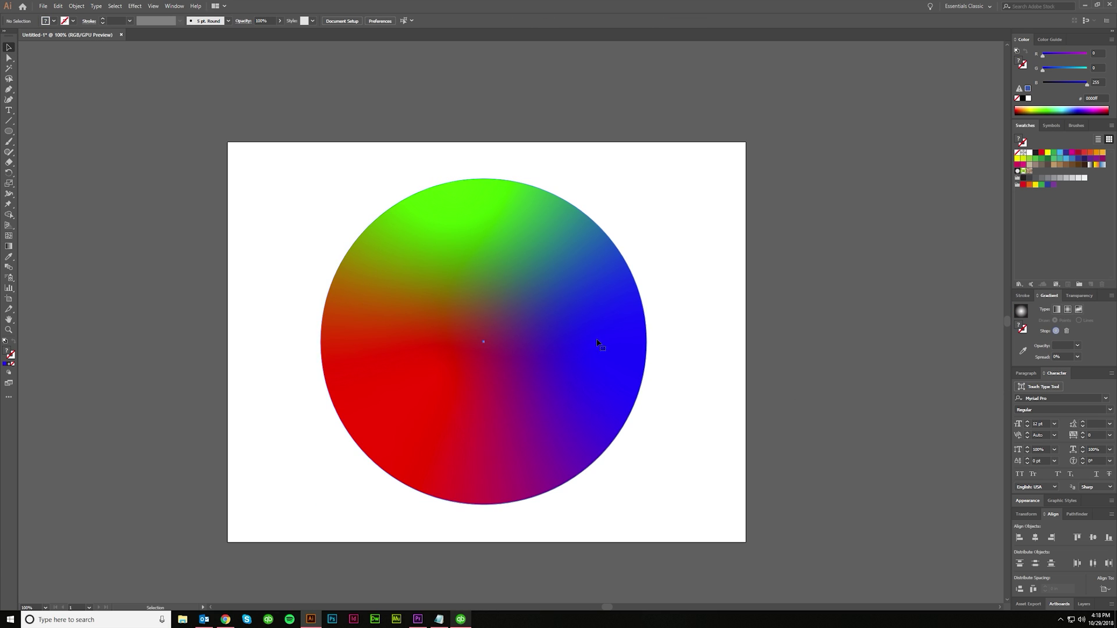
{"action": "left_click", "coordinate": [598, 343]}
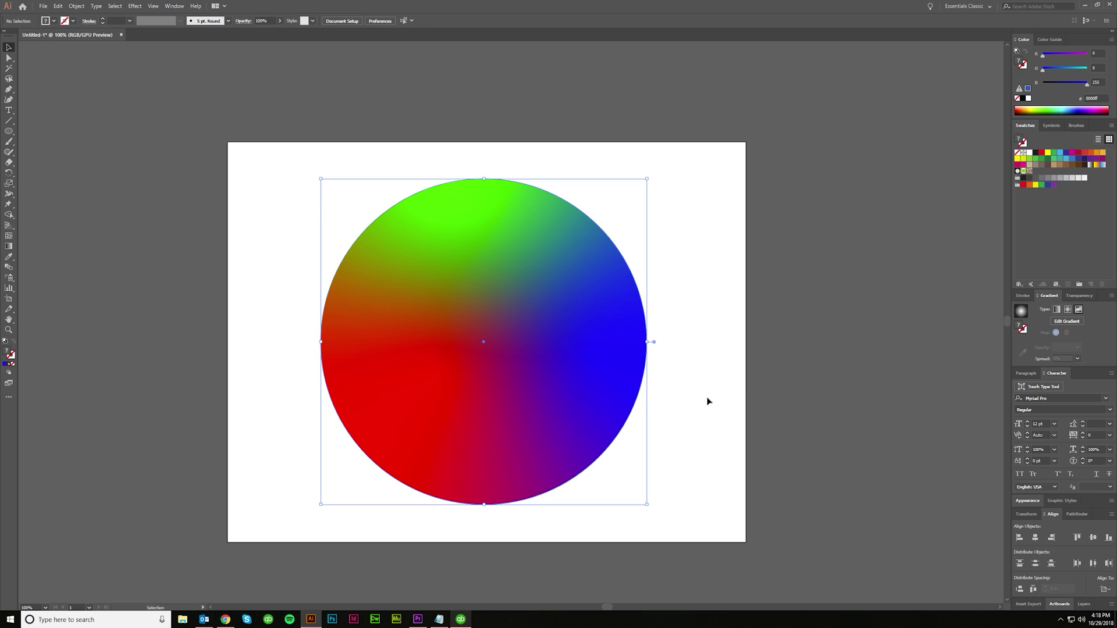
Drag the green stop down toward the circle's centre and adjust its spread to about 13%
{"action": "left_click", "coordinate": [1066, 320]}
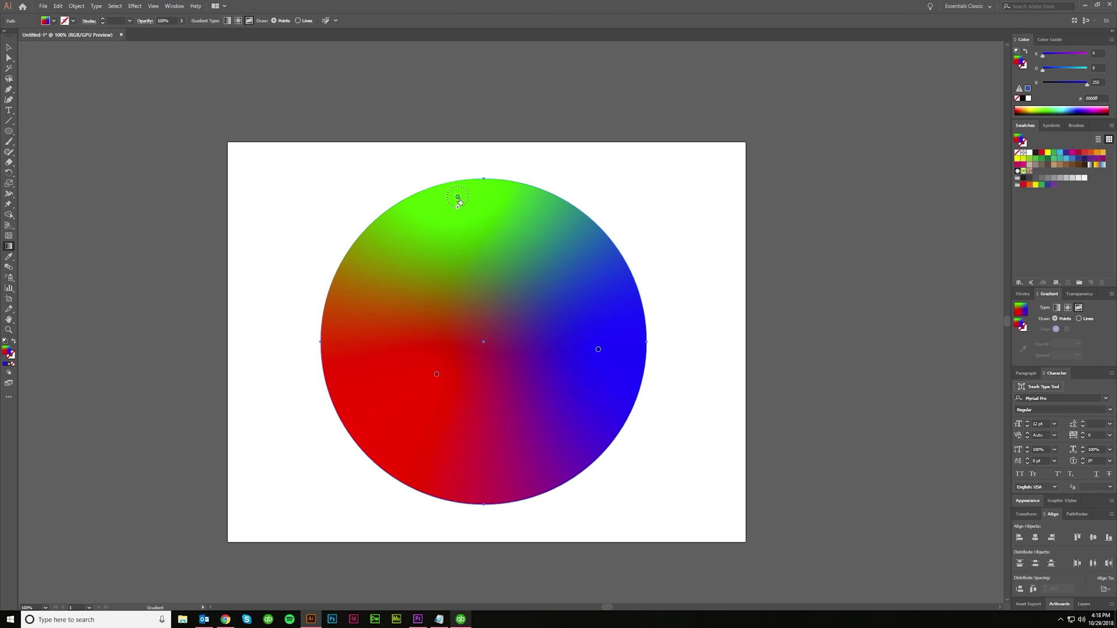
{"action": "left_click_drag", "start_coordinate": [459, 202], "coordinate": [482, 235]}
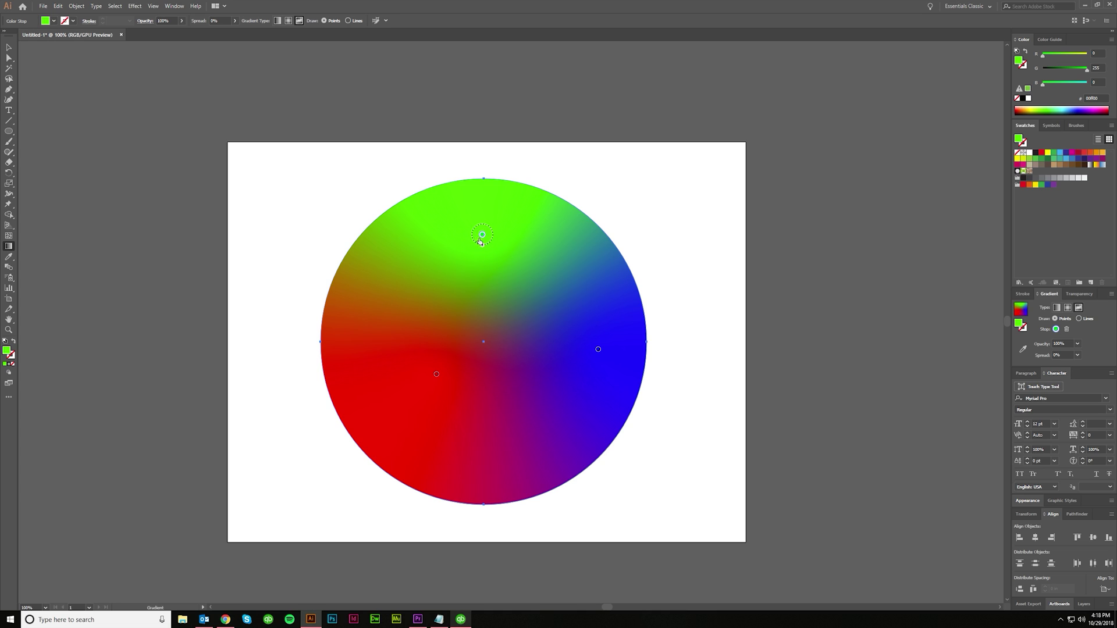
{"action": "left_click_drag", "start_coordinate": [482, 246], "coordinate": [488, 260]}
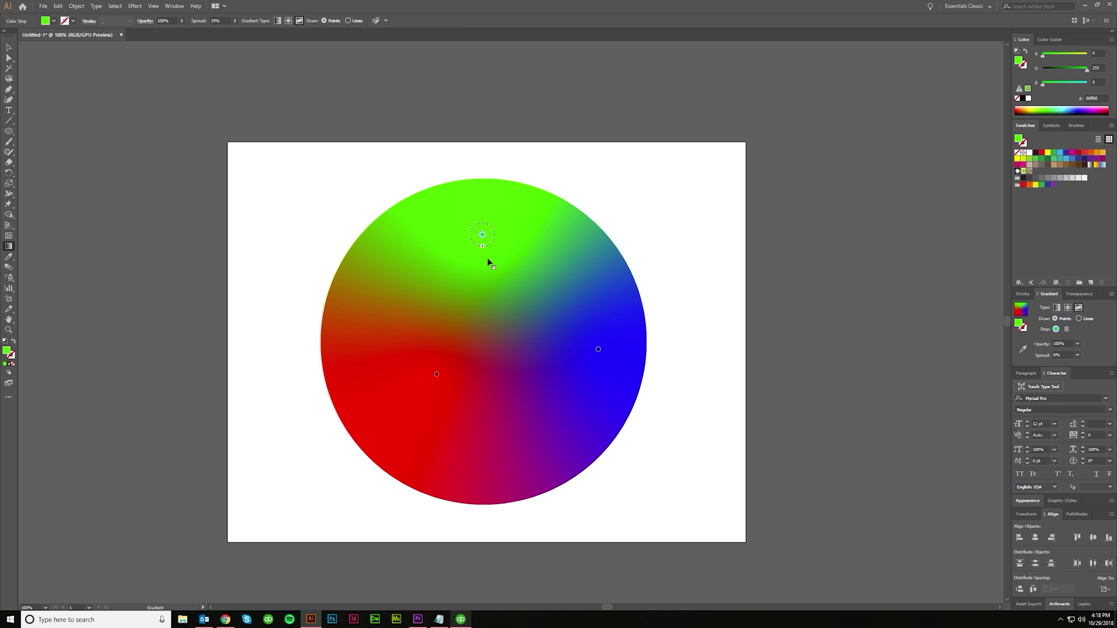
Widen the red stop's spread and spread the blue stop out to 44%
{"action": "left_click", "coordinate": [437, 375]}
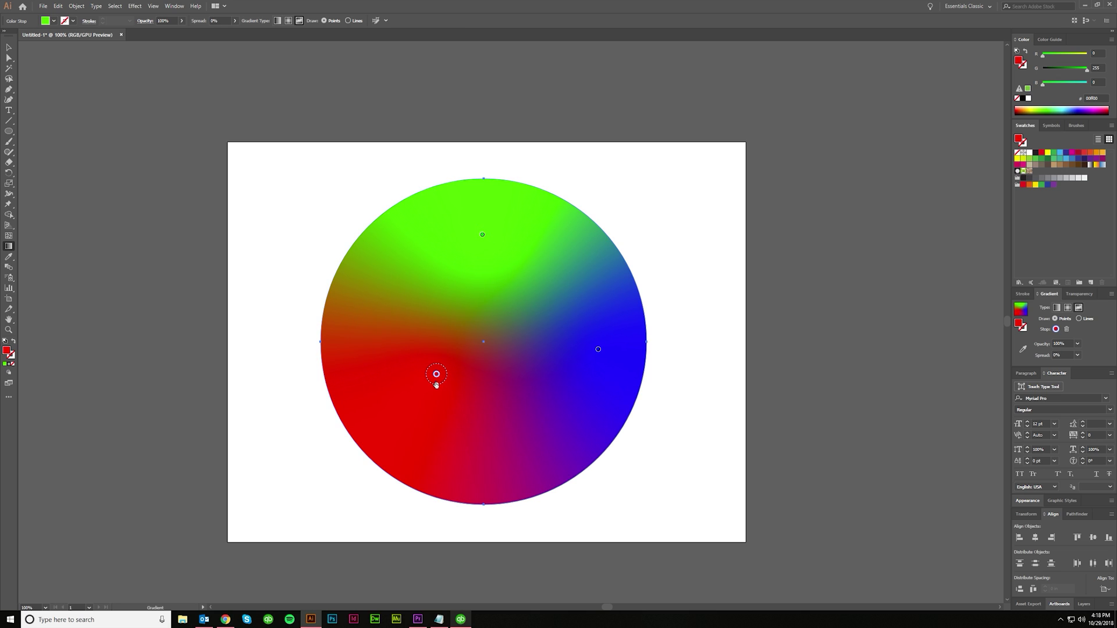
{"action": "left_click_drag", "start_coordinate": [437, 384], "coordinate": [437, 388]}
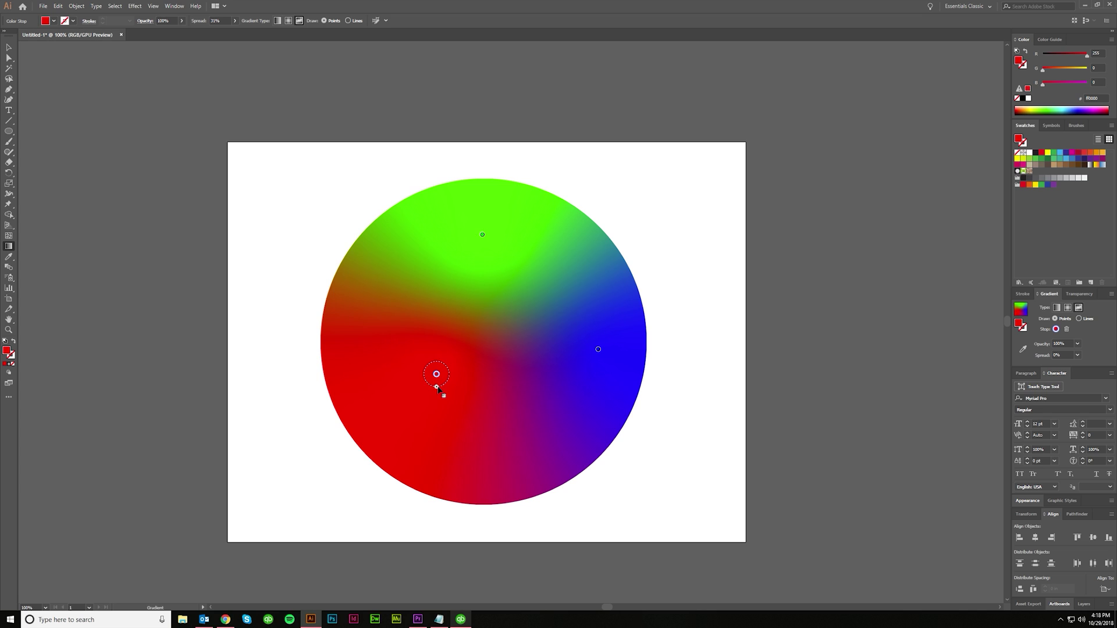
{"action": "left_click", "coordinate": [598, 355]}
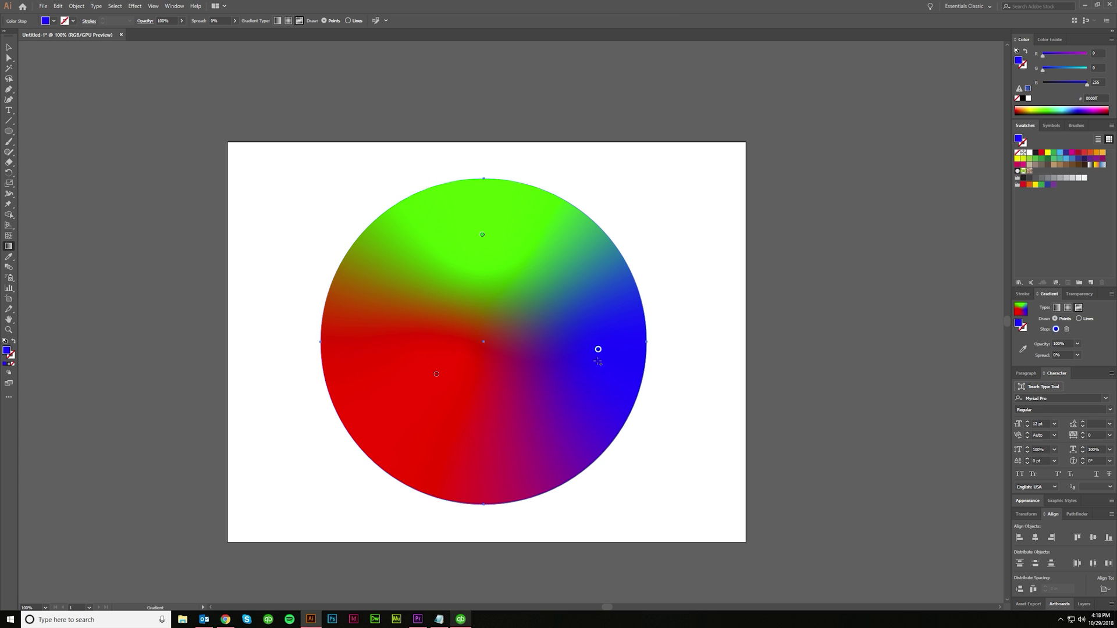
{"action": "left_click_drag", "start_coordinate": [598, 361], "coordinate": [598, 365]}
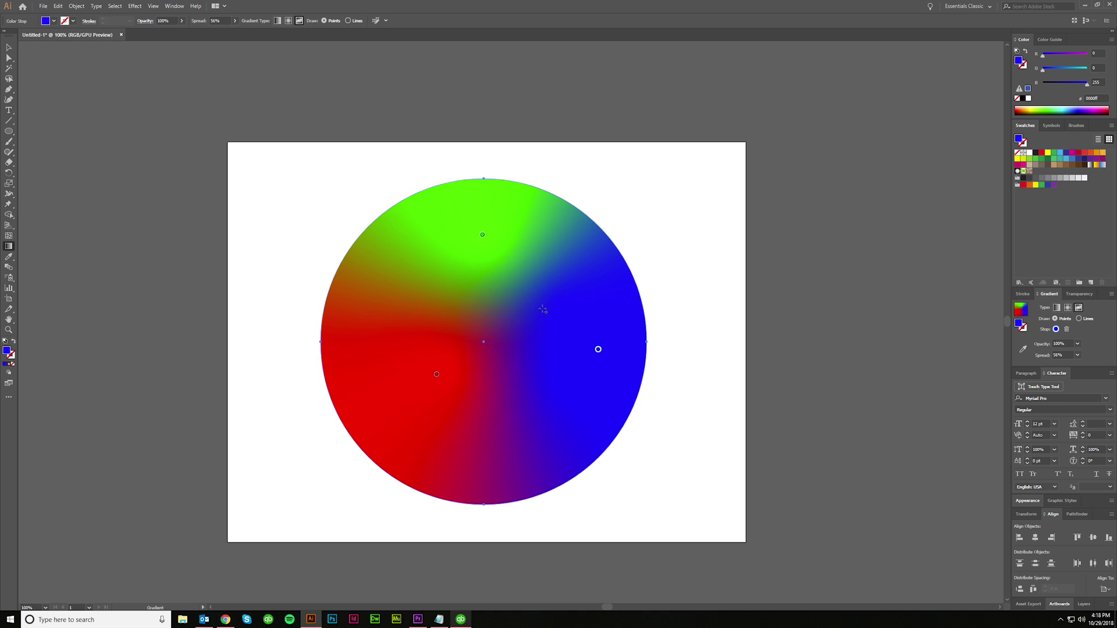
Add white stops at the circle's top edge and lower-right, then exit and deselect
{"action": "left_click", "coordinate": [403, 279]}
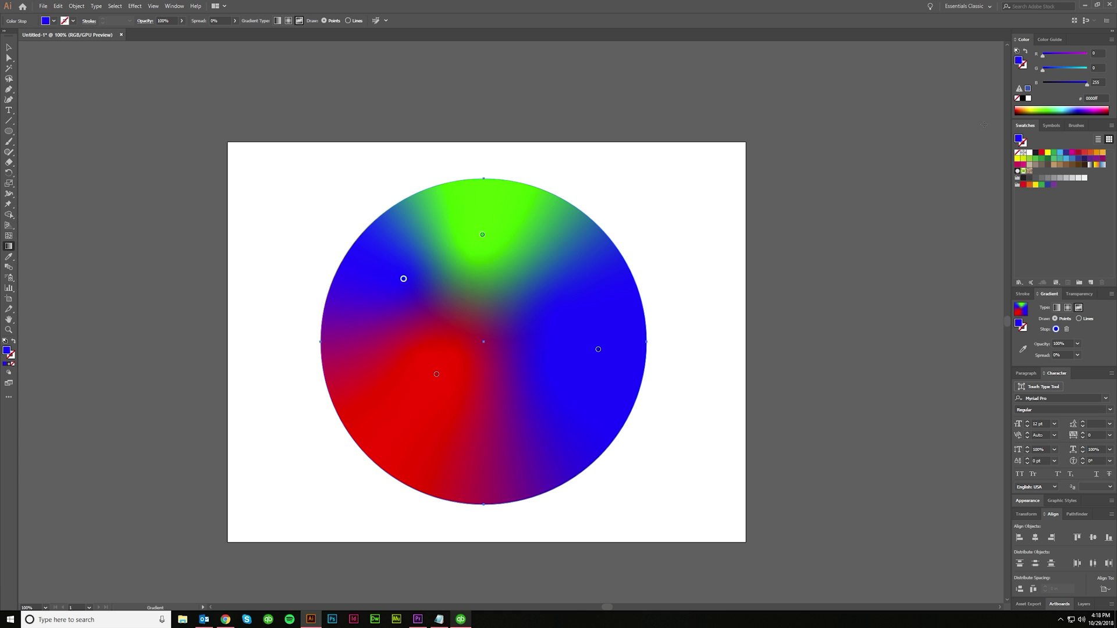
{"action": "left_click", "coordinate": [1027, 98]}
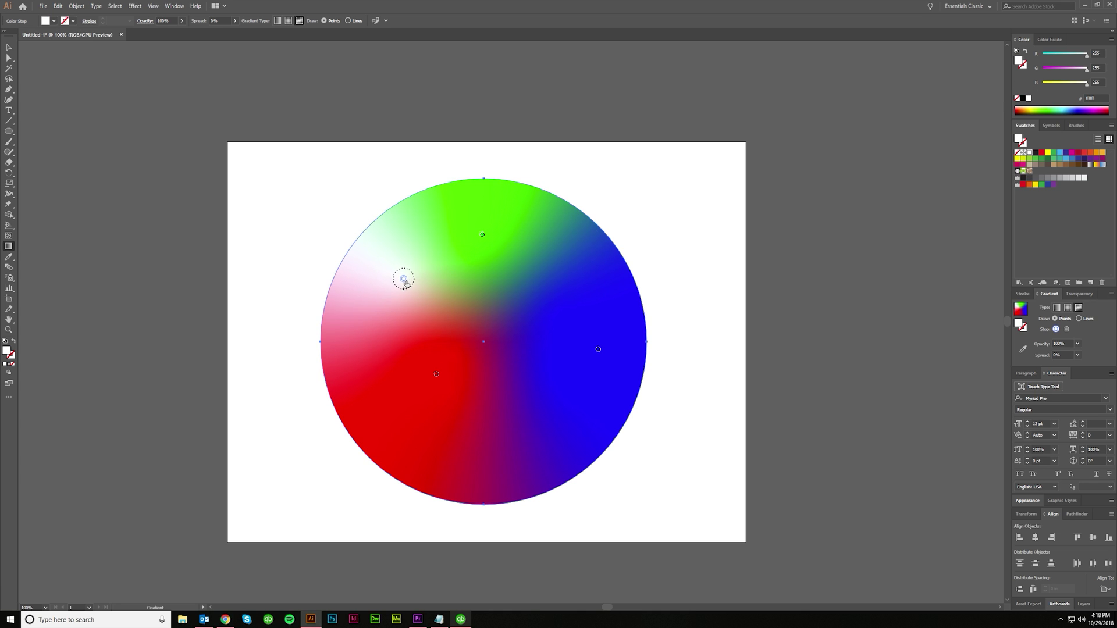
{"action": "left_click_drag", "start_coordinate": [404, 281], "coordinate": [418, 225]}
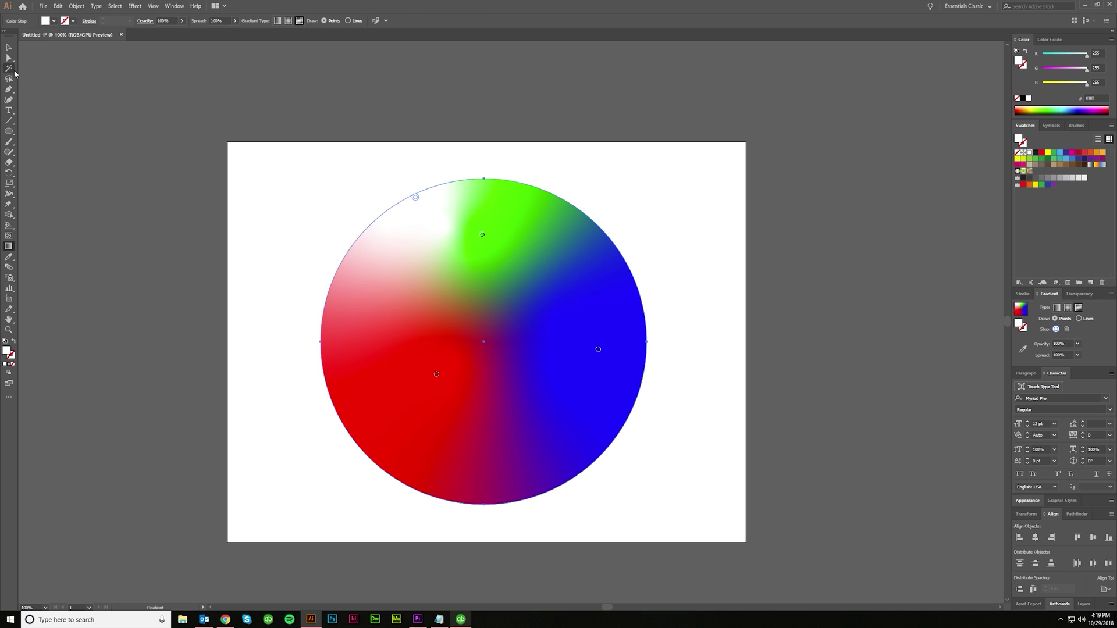
{"action": "left_click", "coordinate": [588, 428]}
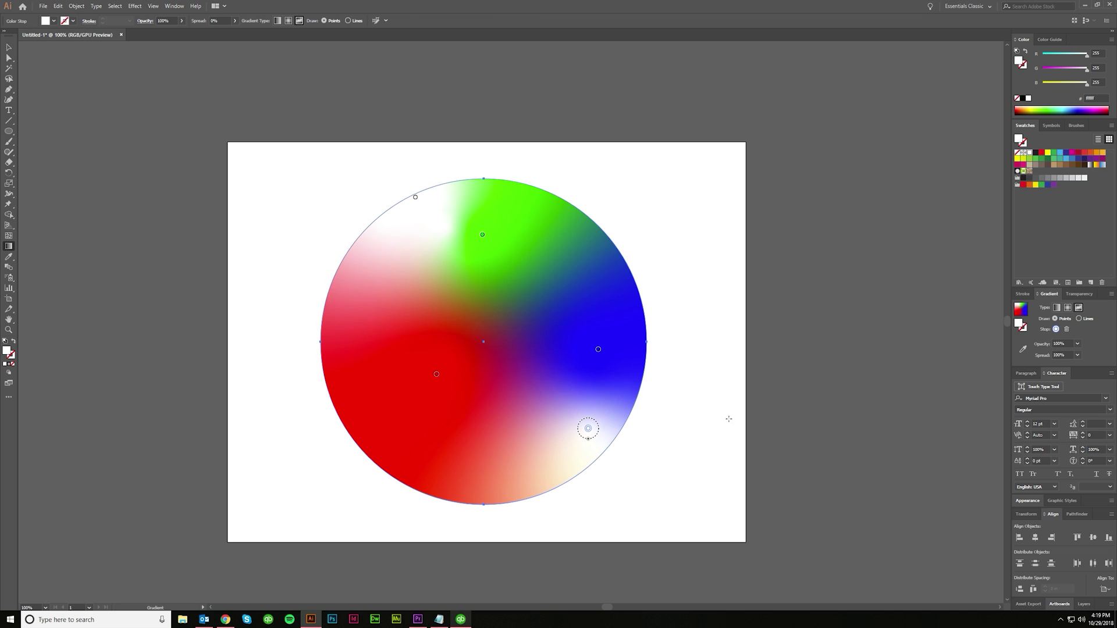
{"action": "left_click", "coordinate": [9, 47]}
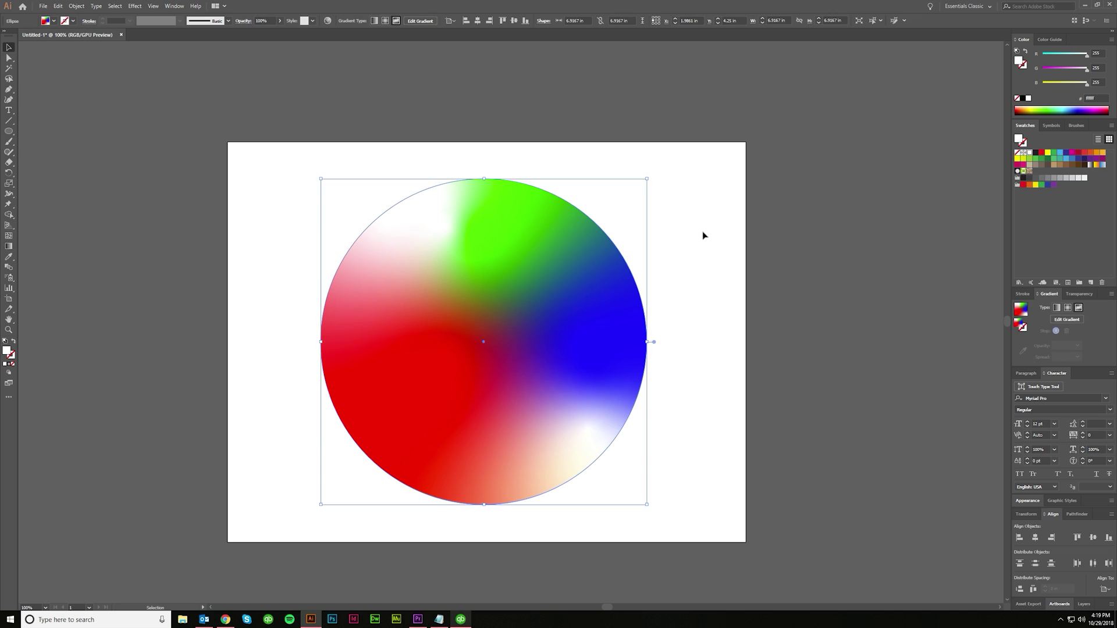
{"action": "left_click", "coordinate": [756, 285]}
Draw a curved Lines path of white stops from upper right across the left to bottom-left
{"action": "left_click", "coordinate": [582, 338]}
{"action": "left_click", "coordinate": [1076, 322]}
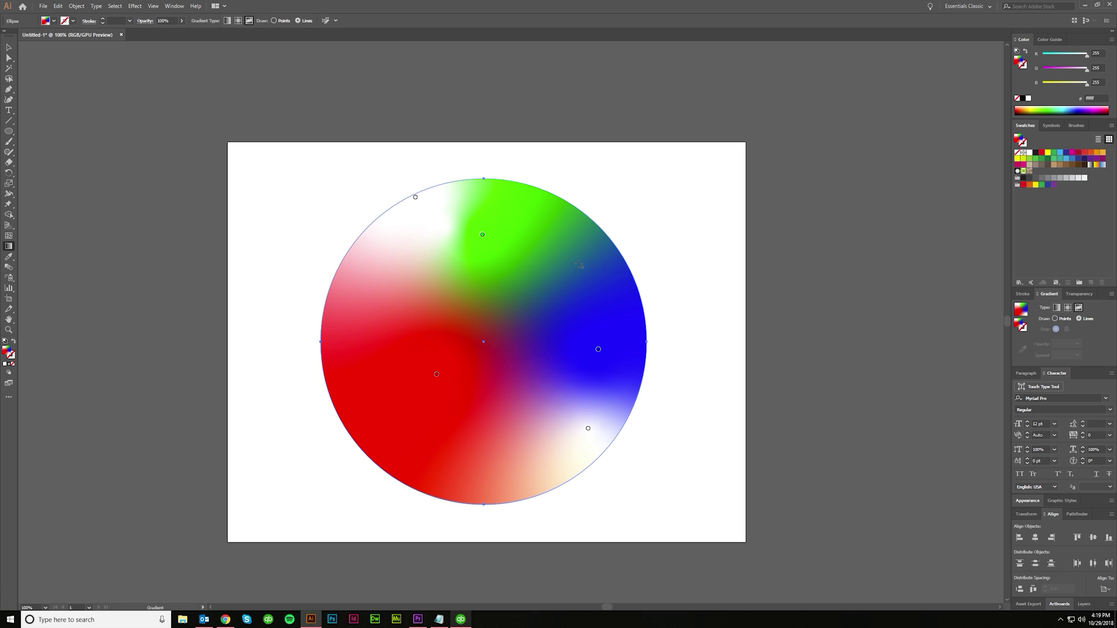
{"action": "left_click", "coordinate": [579, 265]}
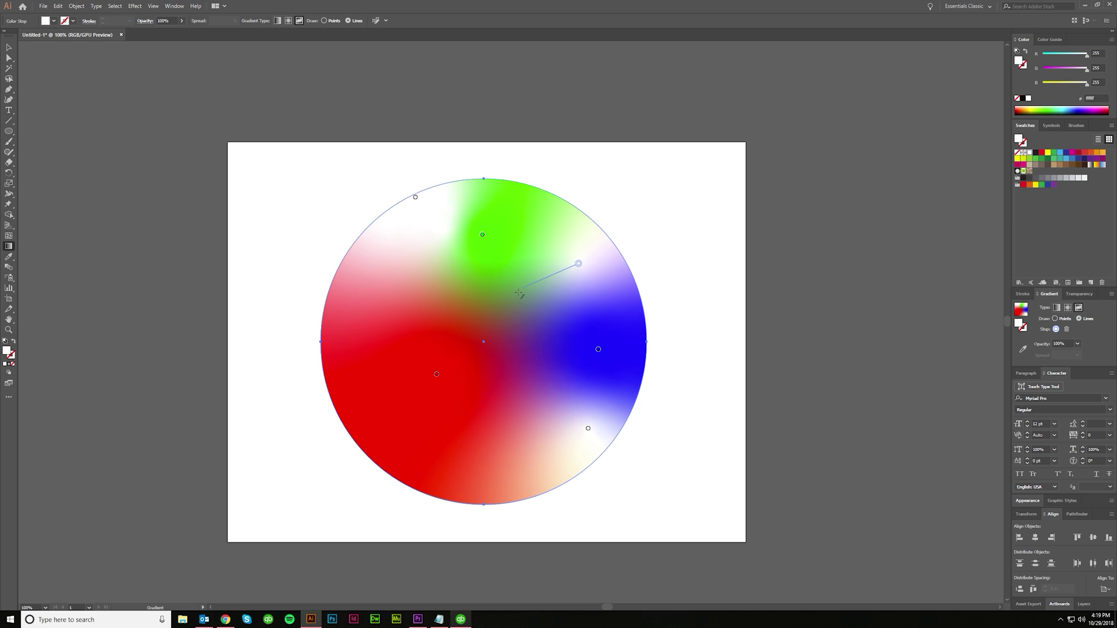
{"action": "left_click", "coordinate": [387, 303]}
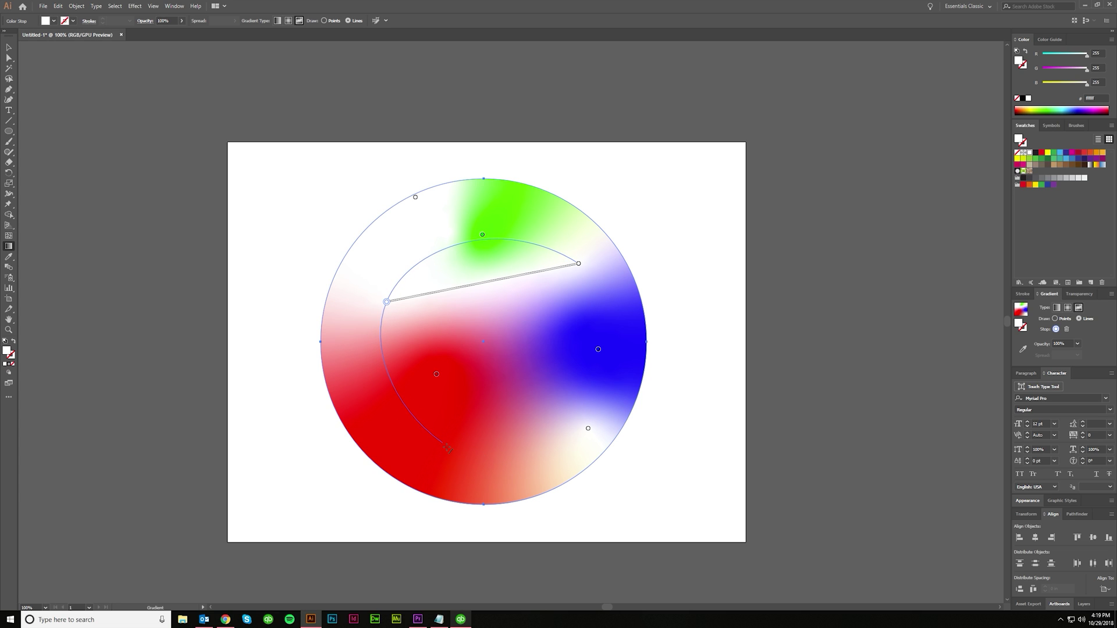
{"action": "left_click", "coordinate": [428, 482]}
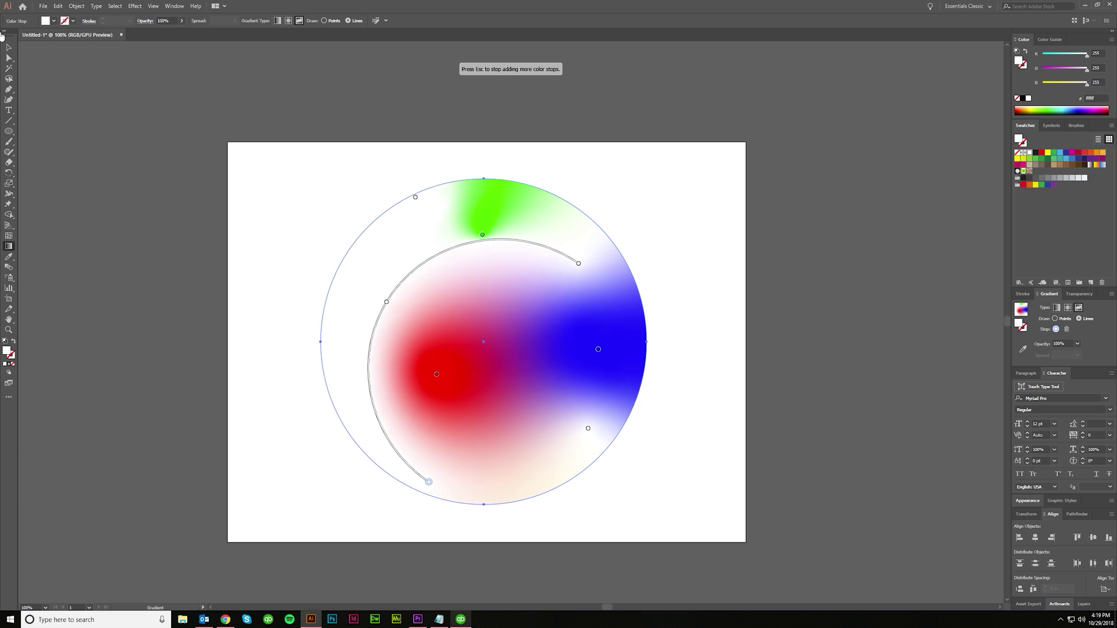
{"action": "left_click", "coordinate": [9, 47]}
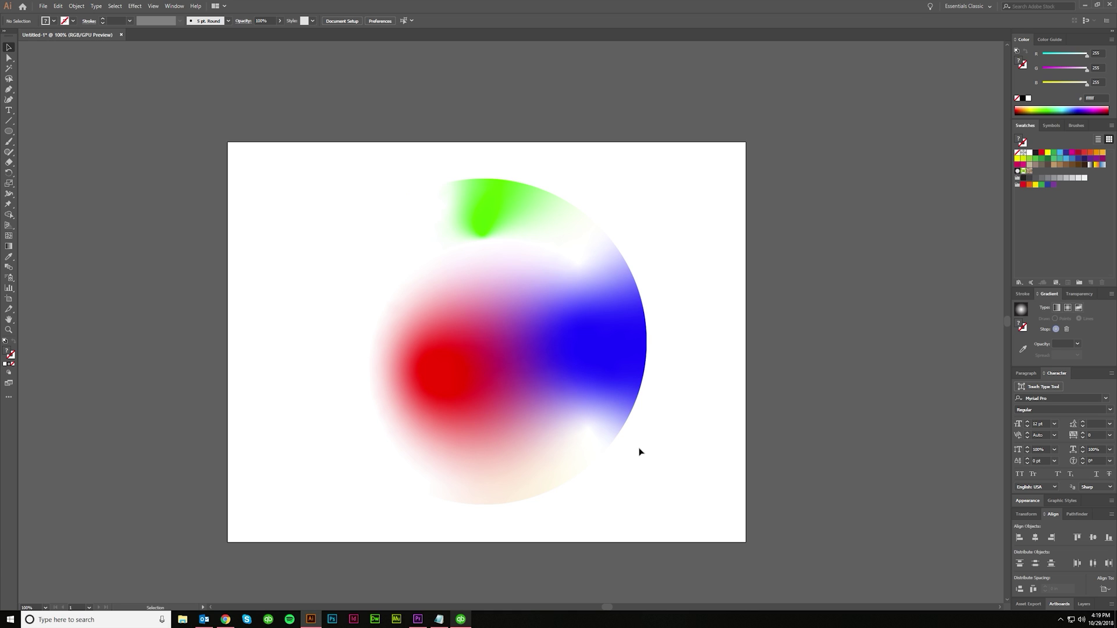
Undo the curved line, then draw a wavy Lines path of five stops across the circle
{"action": "key", "text": "ctrl+a"}
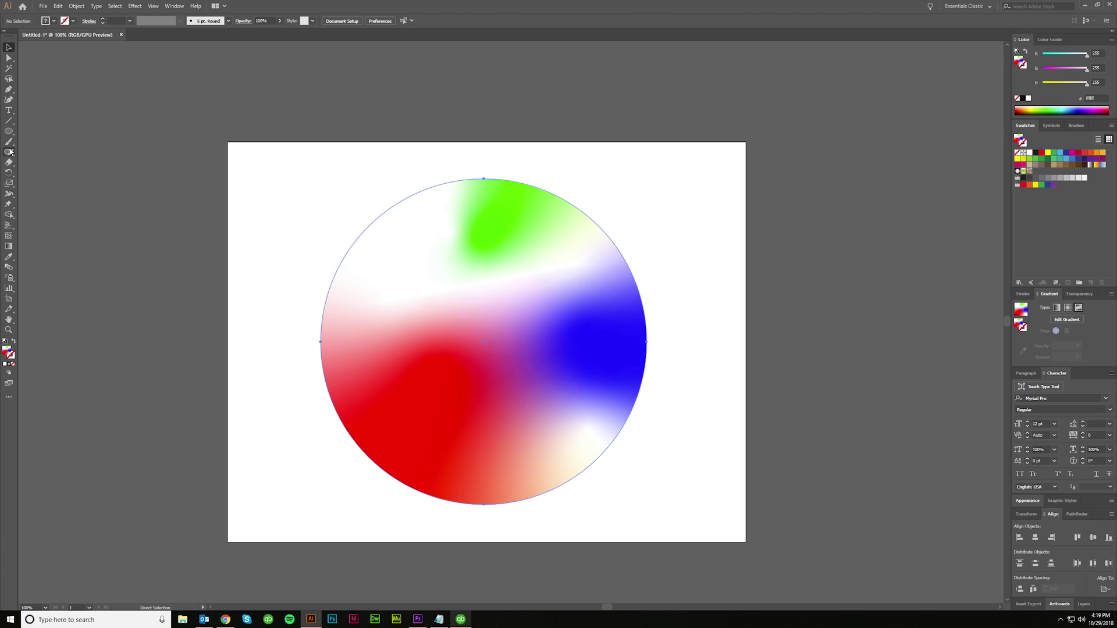
{"action": "key", "text": "v"}
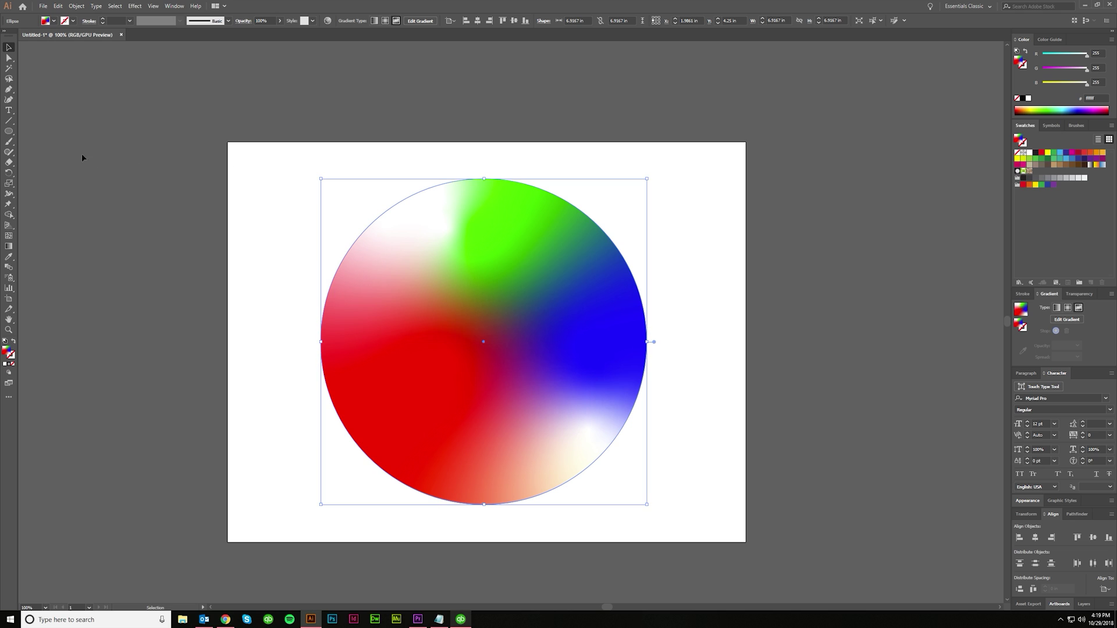
{"action": "left_click", "coordinate": [1077, 321]}
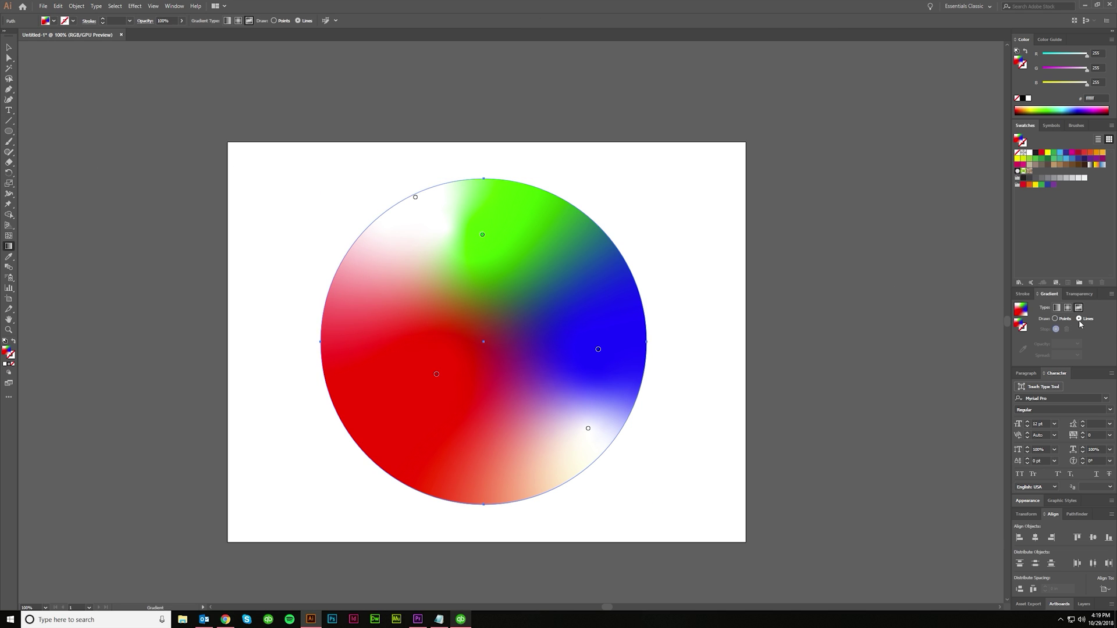
{"action": "left_click", "coordinate": [545, 232]}
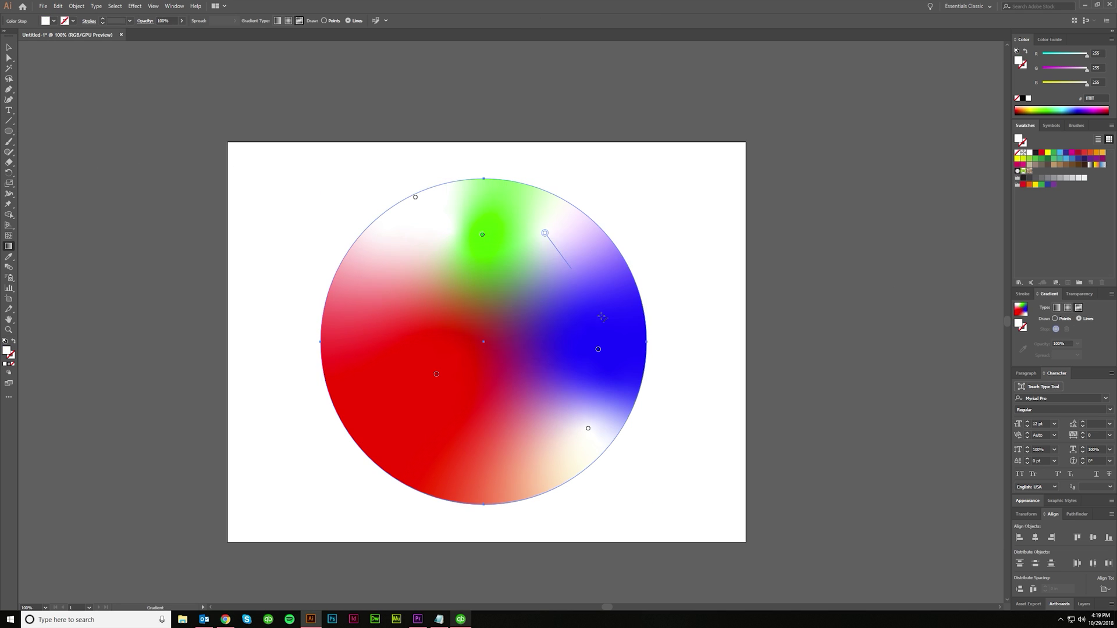
{"action": "left_click", "coordinate": [564, 339]}
{"action": "left_click", "coordinate": [472, 259]}
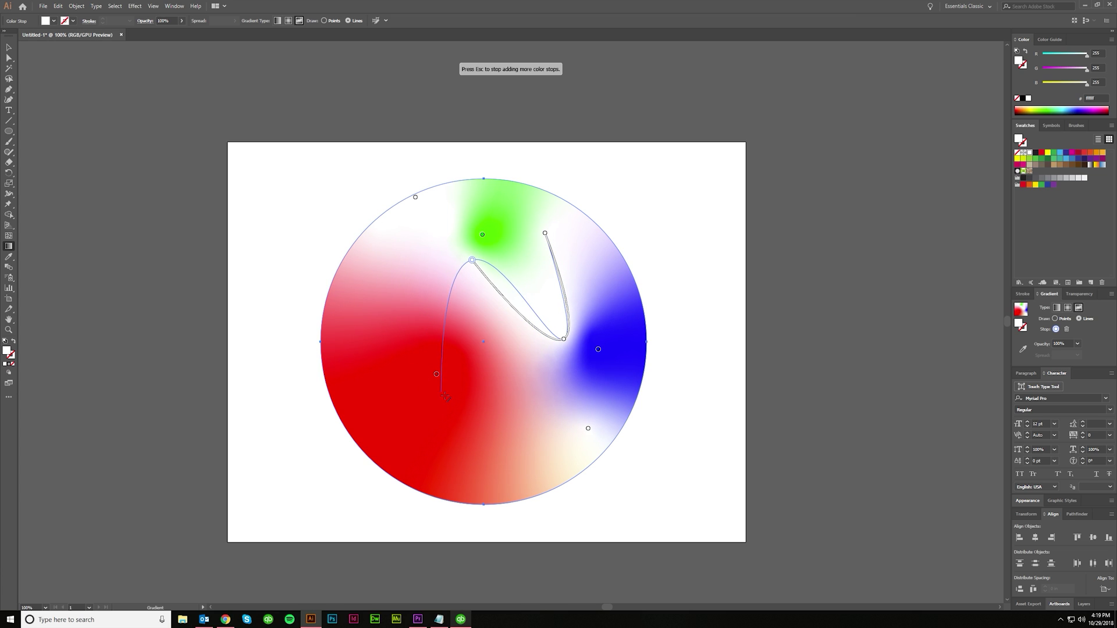
{"action": "left_click", "coordinate": [440, 392]}
{"action": "left_click", "coordinate": [385, 285]}
{"action": "key", "text": "Escape"}
Exit gradient editing, undo the wavy line of stops, and reselect the circle
{"action": "key", "text": "v"}
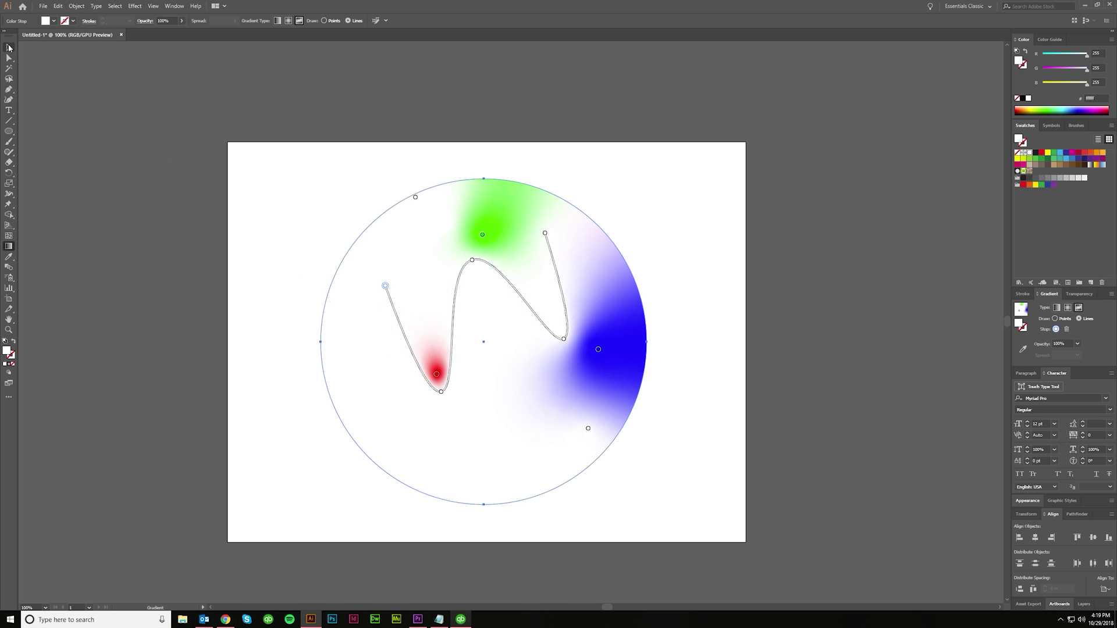
{"action": "left_click", "coordinate": [742, 243]}
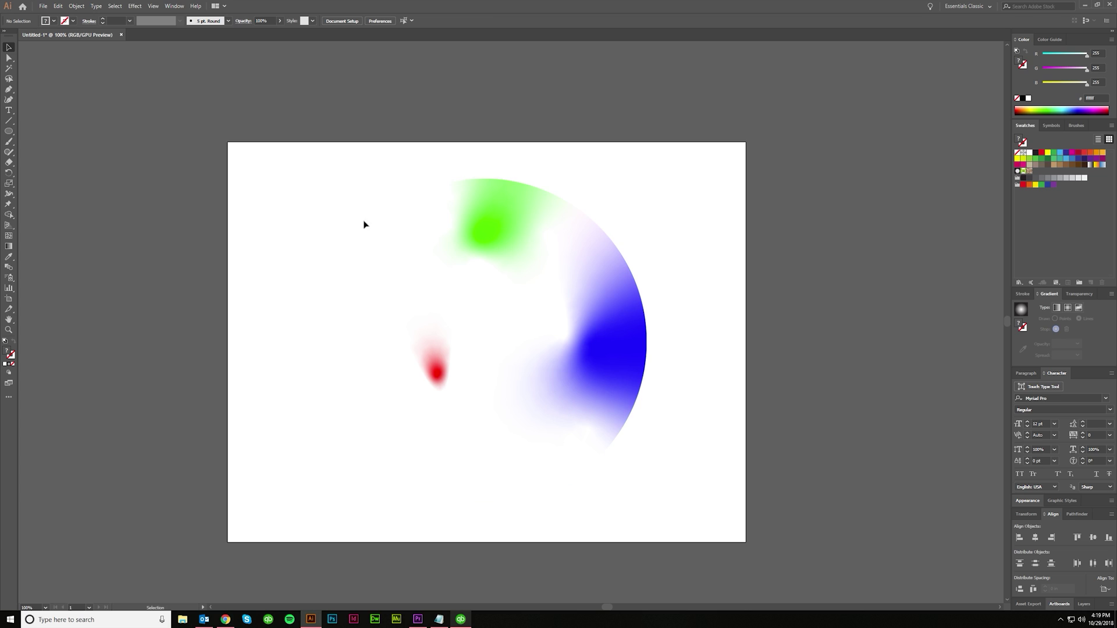
{"action": "key", "text": "a"}
{"action": "left_click", "coordinate": [538, 317]}
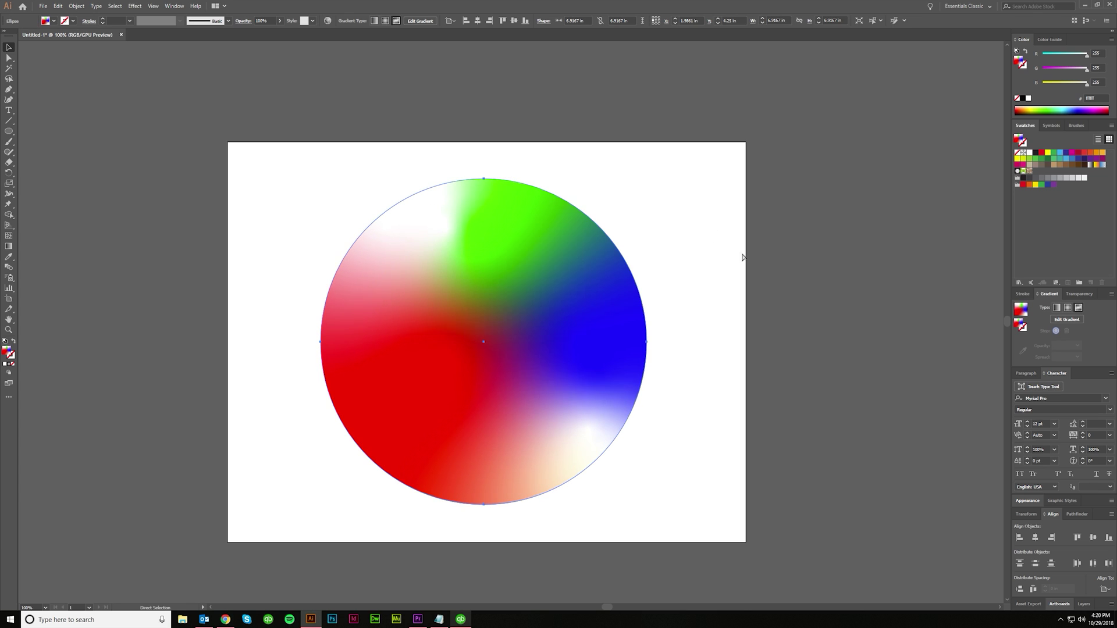
{"action": "key", "text": "p"}
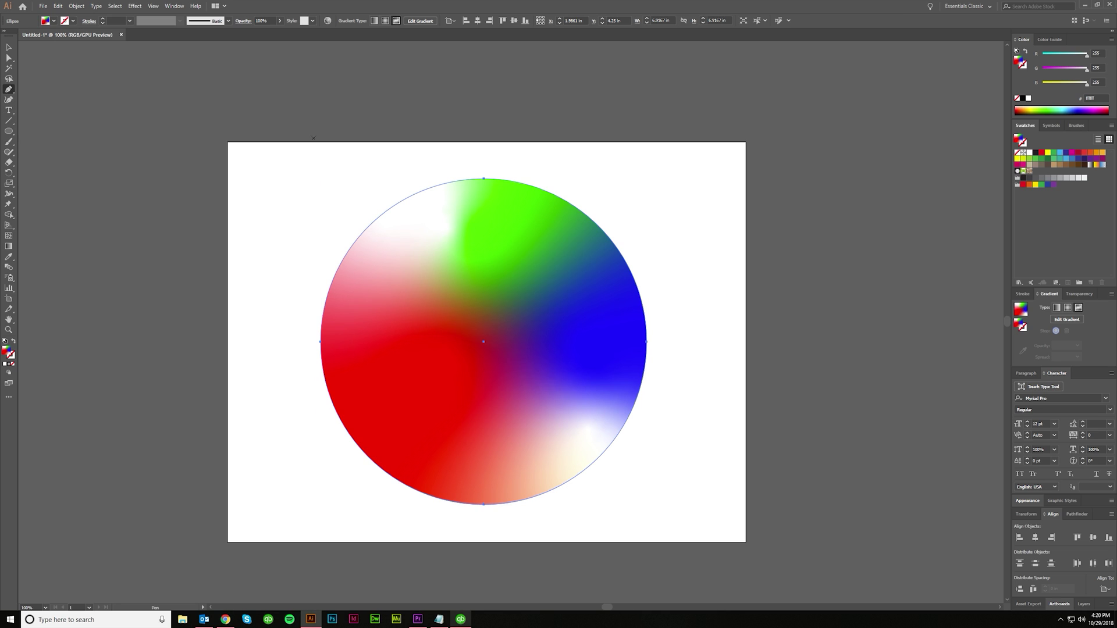
{"action": "left_click", "coordinate": [654, 192]}
{"action": "left_click_drag", "start_coordinate": [694, 336], "coordinate": [667, 460]}
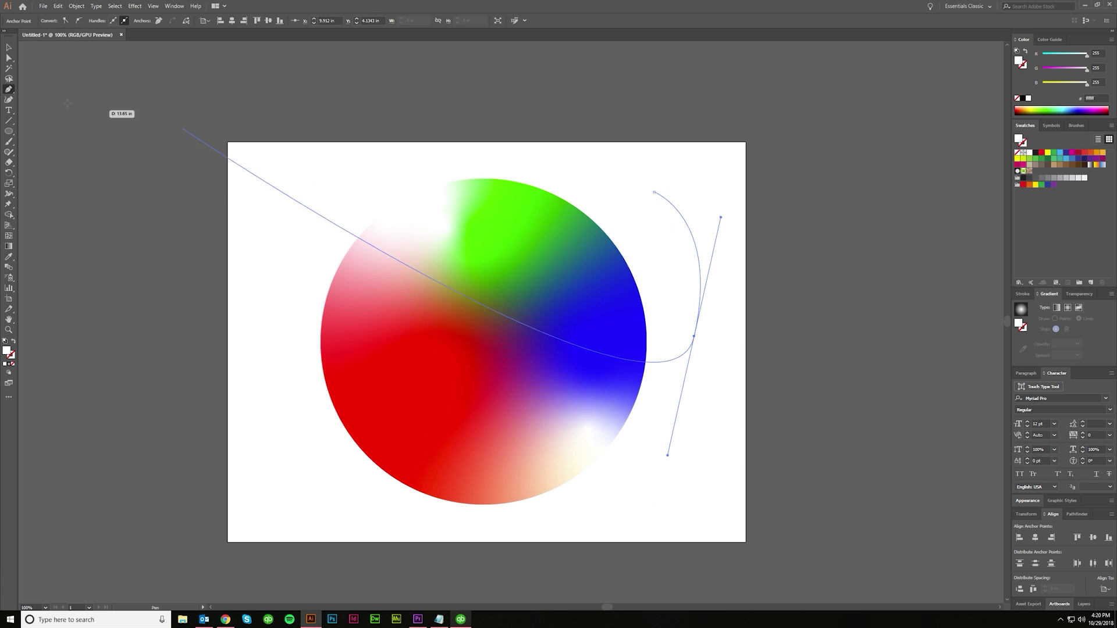
{"action": "left_click", "coordinate": [9, 47]}
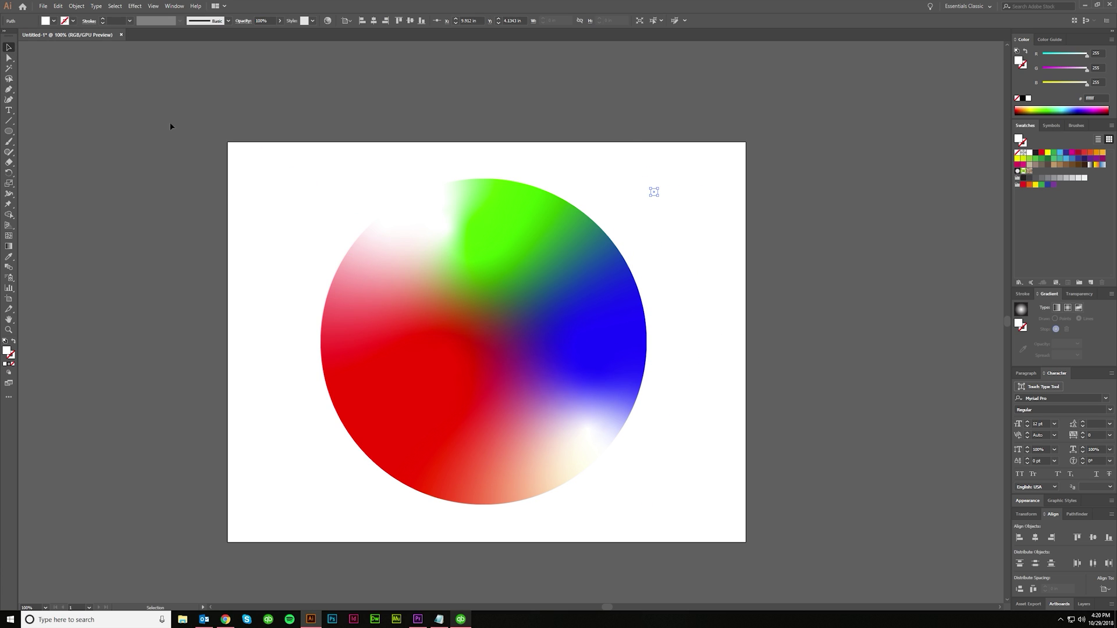
{"action": "left_click", "coordinate": [605, 254]}
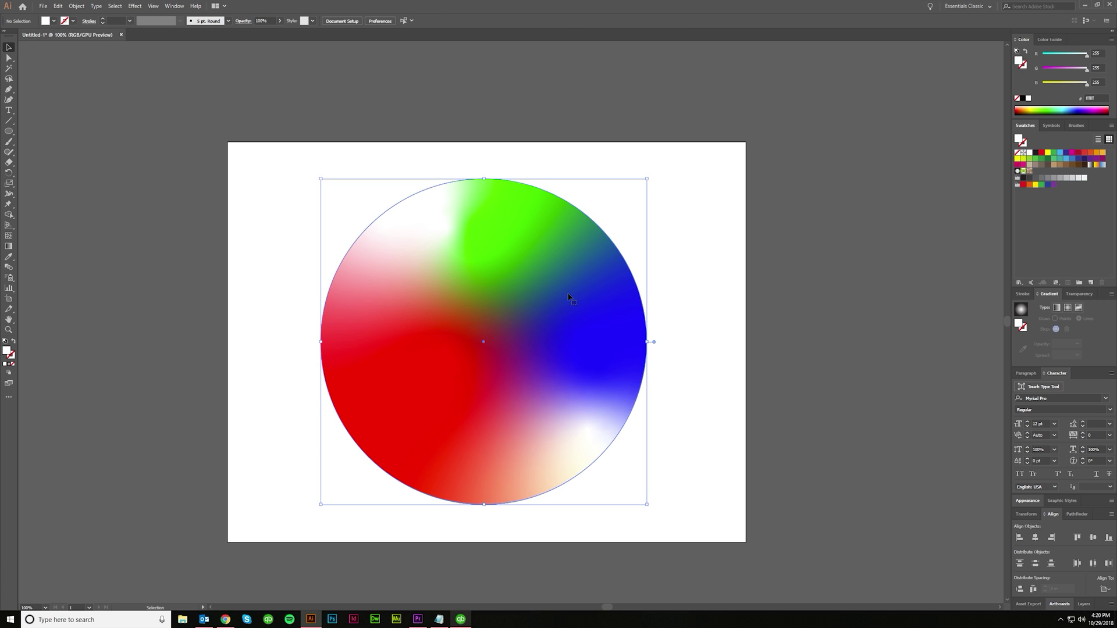
{"action": "left_click", "coordinate": [1066, 320]}
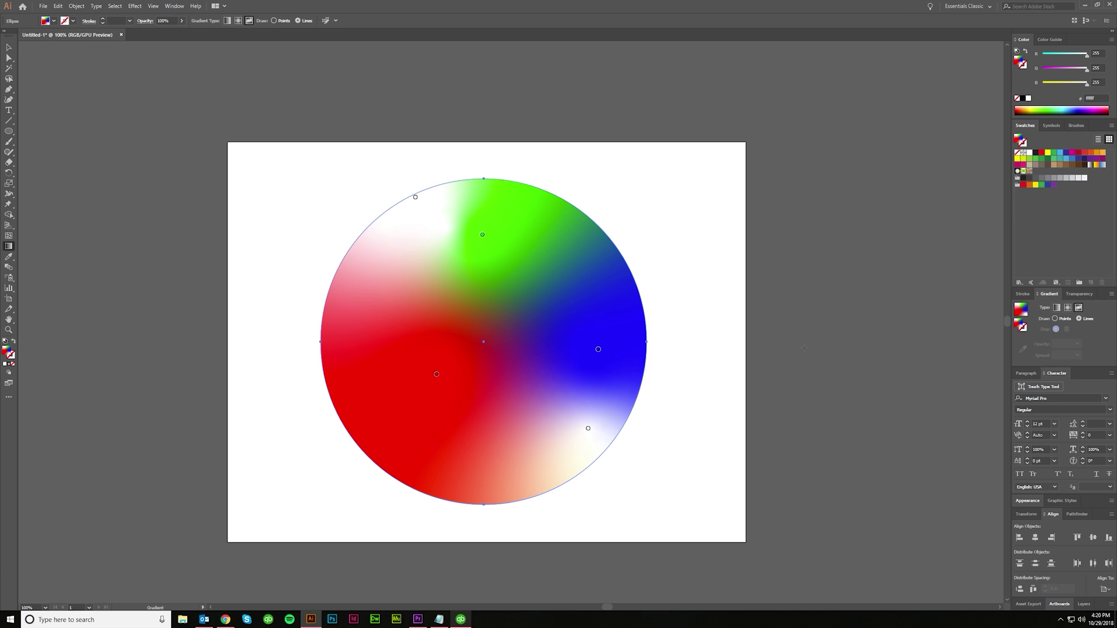
{"action": "left_click", "coordinate": [8, 48]}
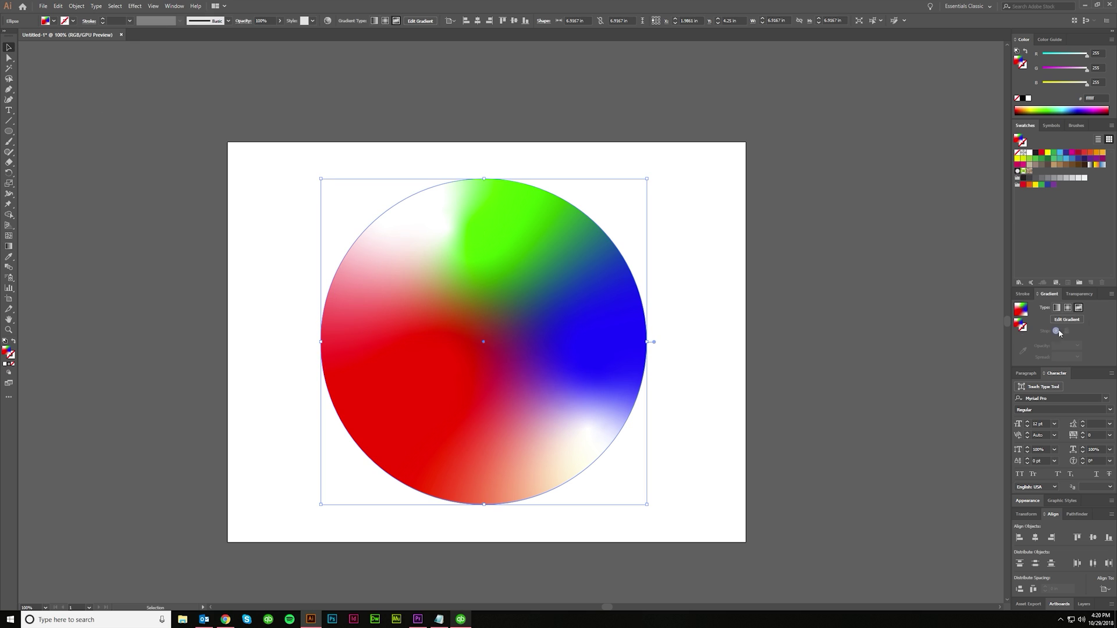
{"action": "left_click", "coordinate": [947, 312]}
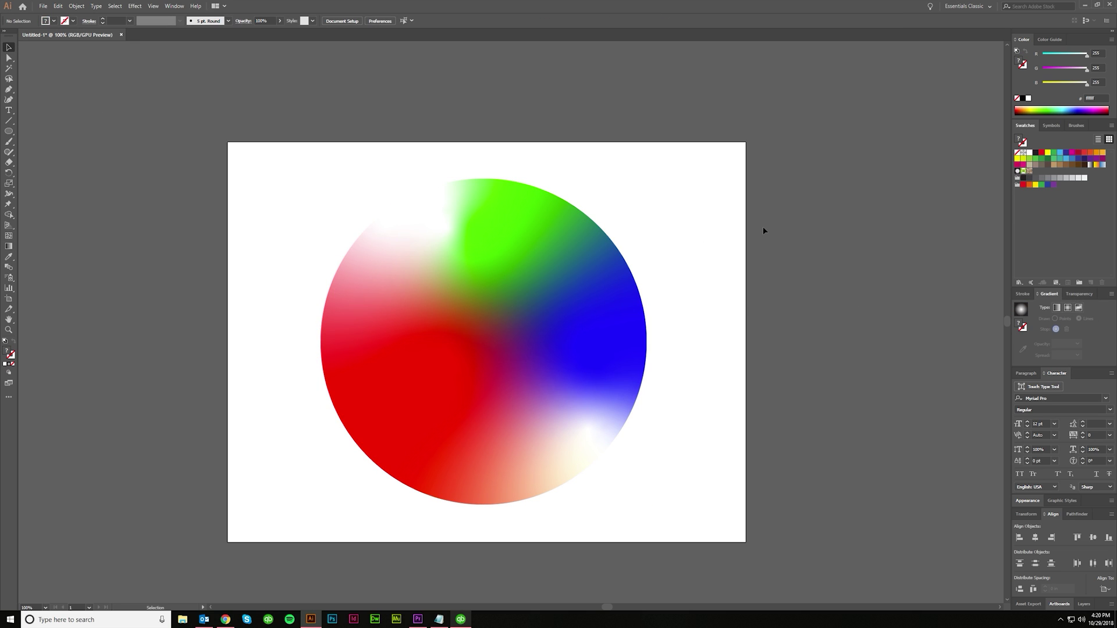